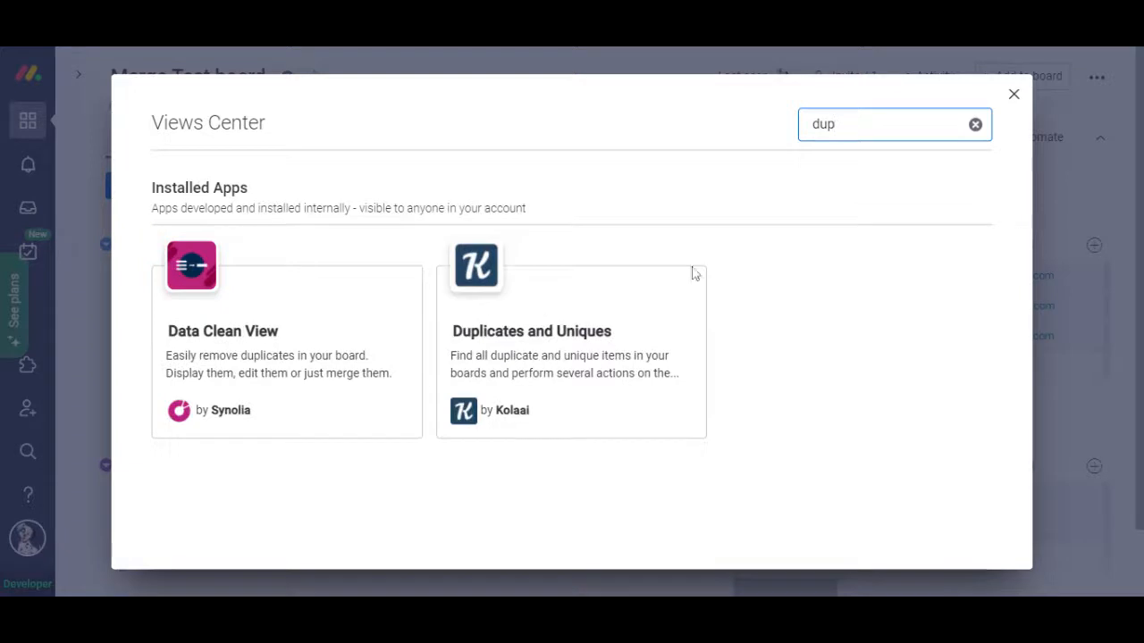
- Add the Duplicates and Uniques view to the board and review the items in the main table
click(500, 411)
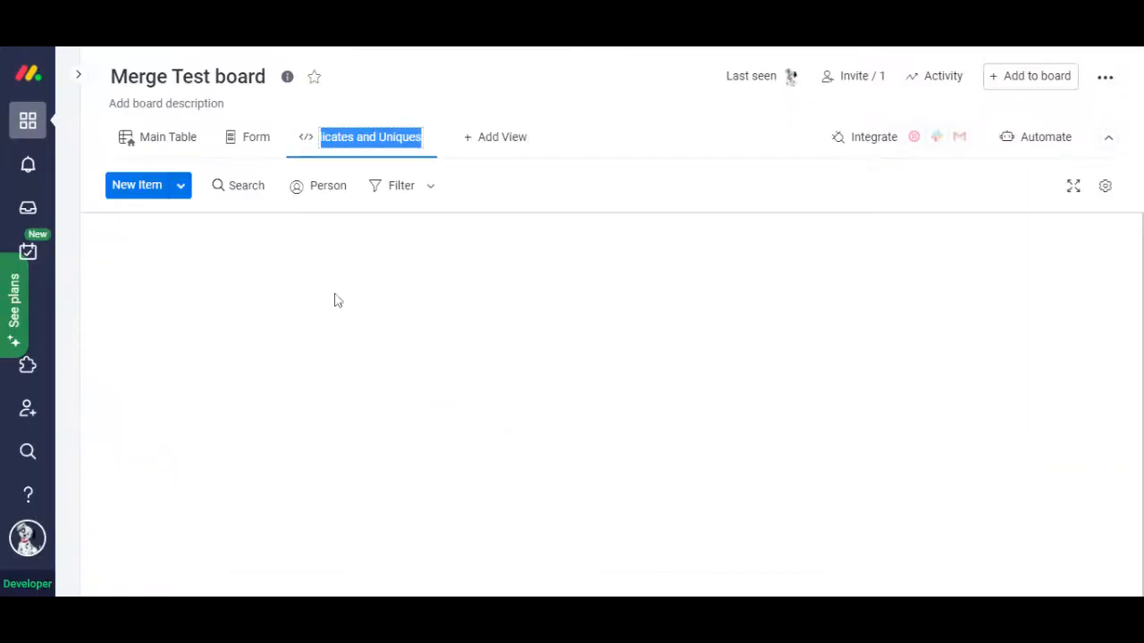
click(154, 147)
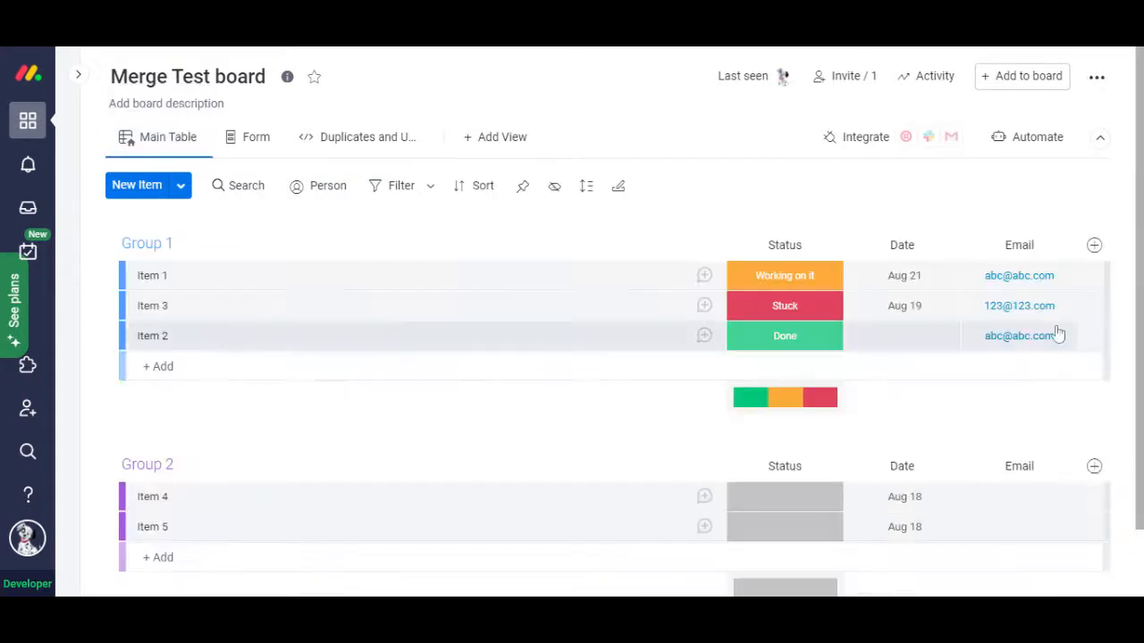
click(169, 366)
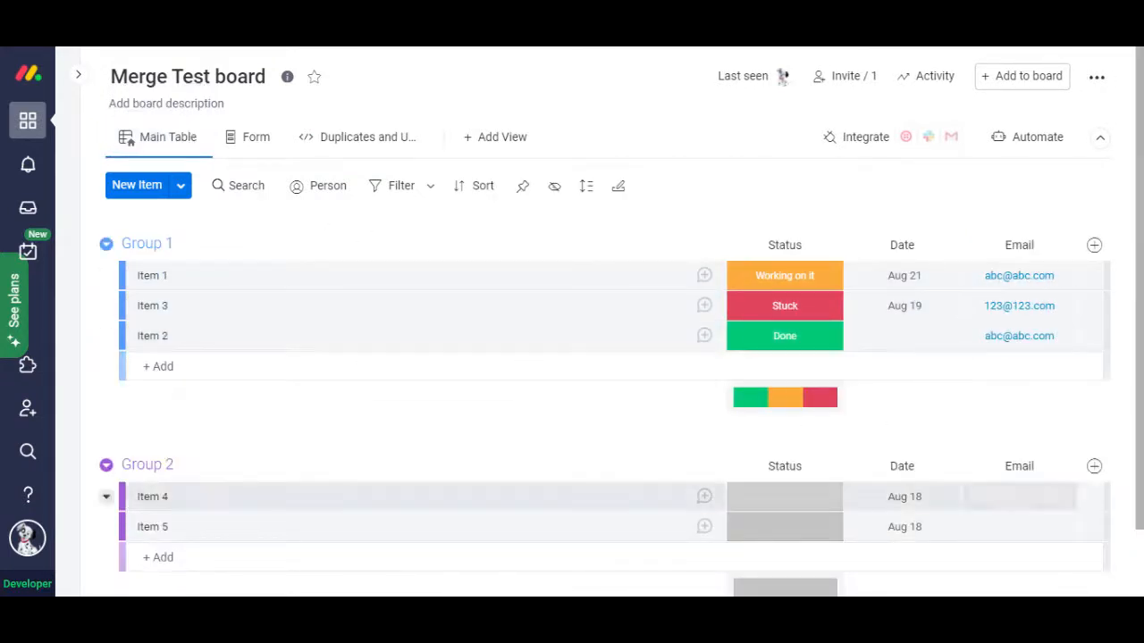
- Open the Duplicates and Uniques view and choose Group 1 of the Merge Test board as the data source
click(331, 143)
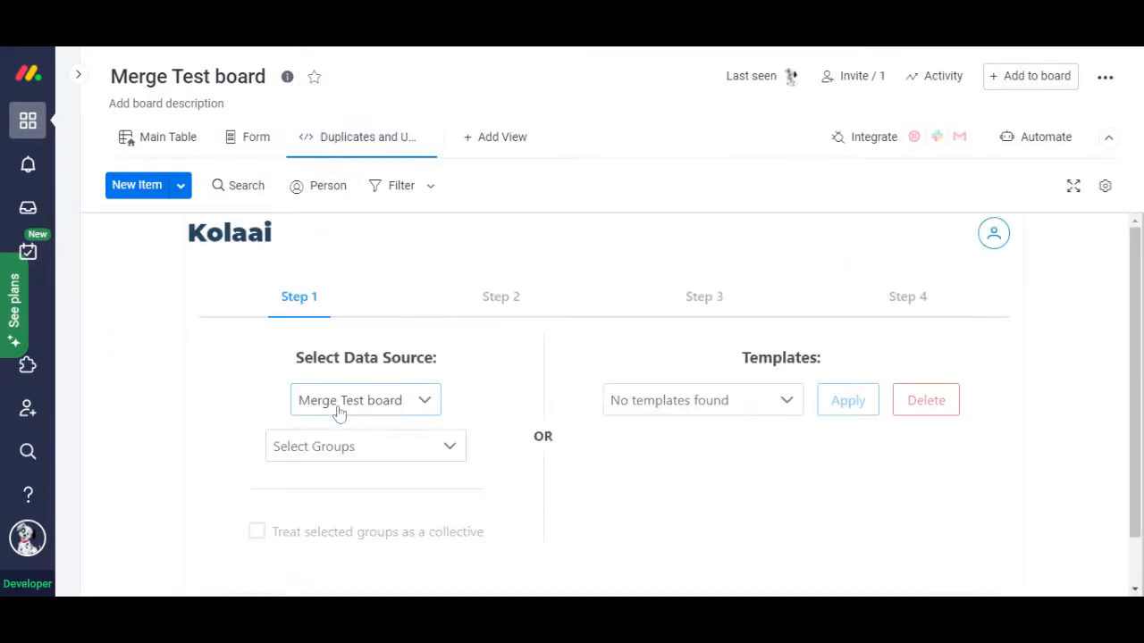
click(343, 451)
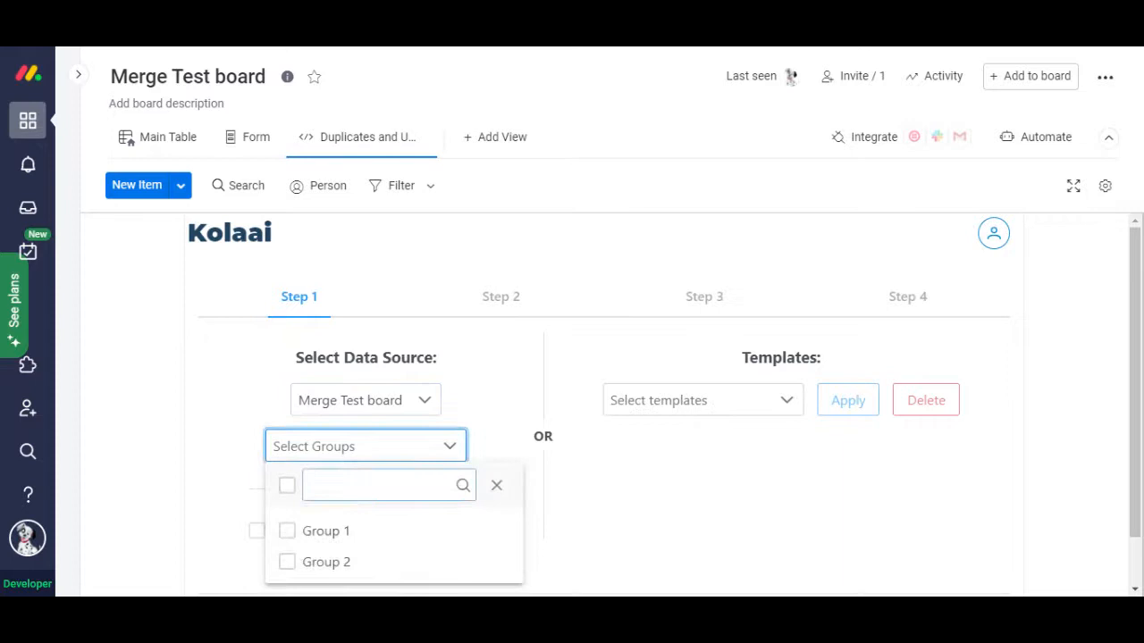
click(340, 531)
click(603, 527)
scroll(604, 527, down, 1)
click(974, 569)
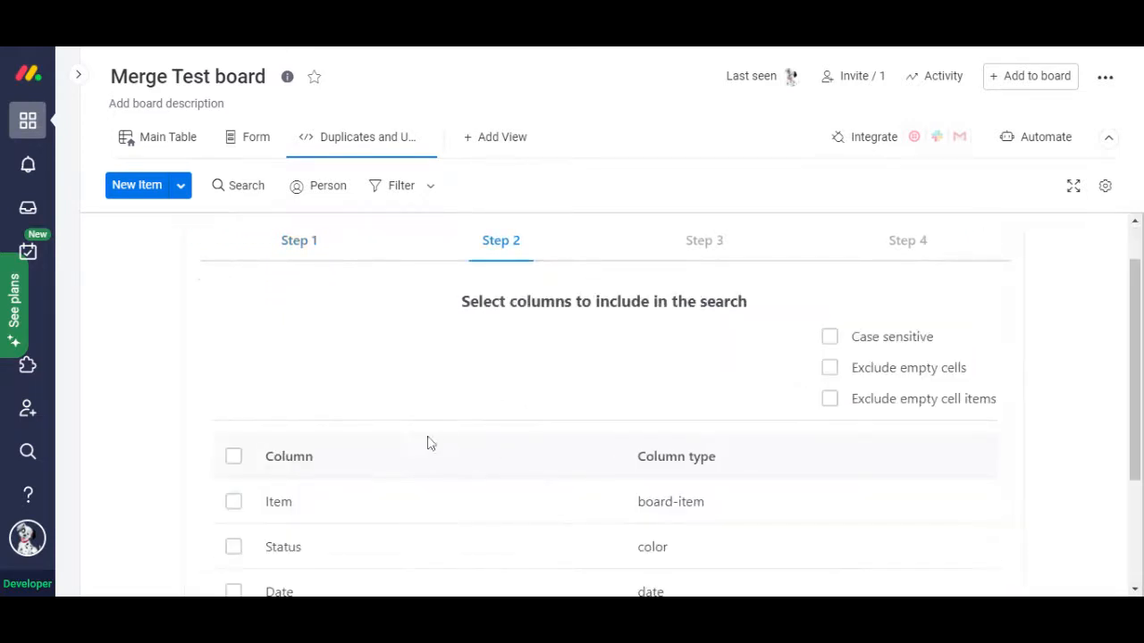
- Include only the Email column in the duplicate search and continue to the data type selection
scroll(429, 445, down, 2)
scroll(230, 447, down, 1)
click(233, 461)
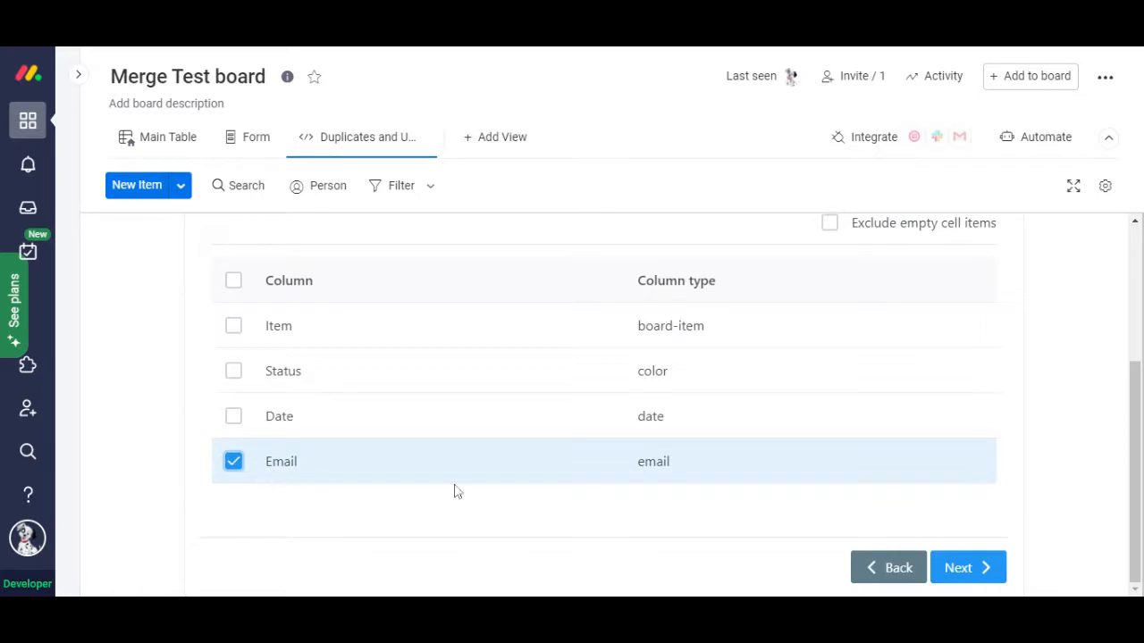
click(958, 572)
- Set the search to find duplicates and include the first instance, and continue to the result actions
scroll(478, 438, up, 1)
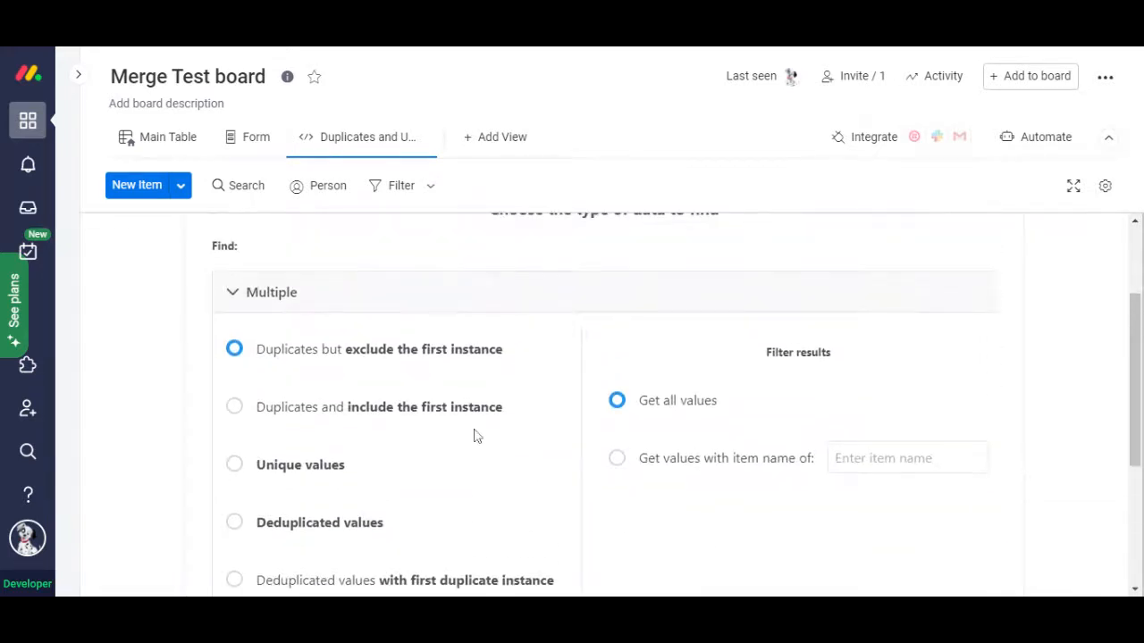
scroll(325, 403, up, 1)
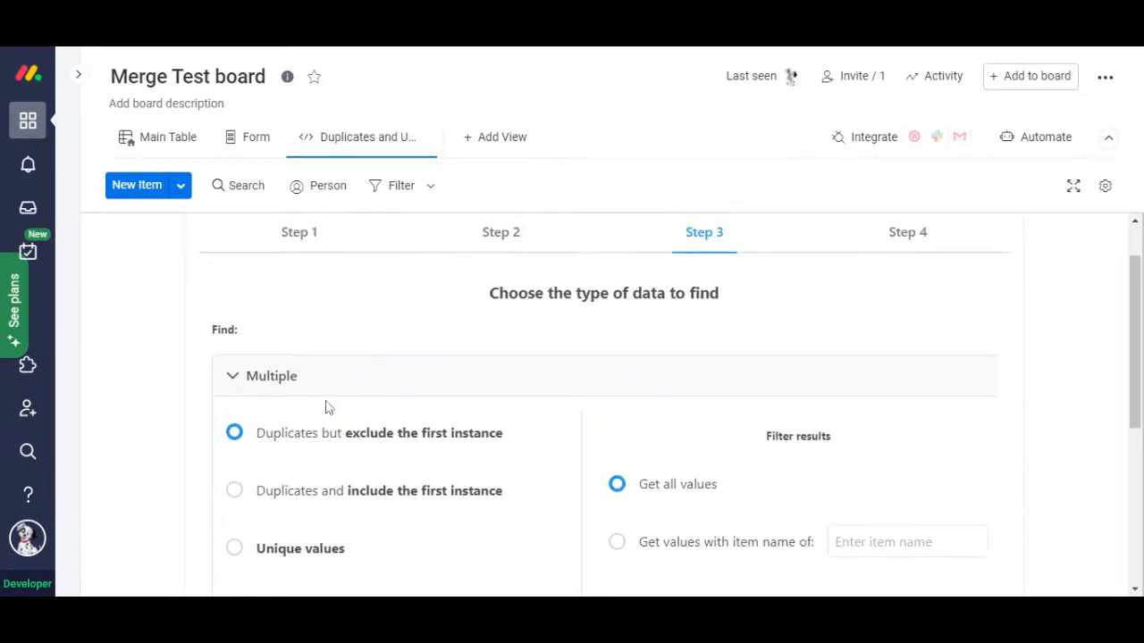
scroll(290, 420, down, 1)
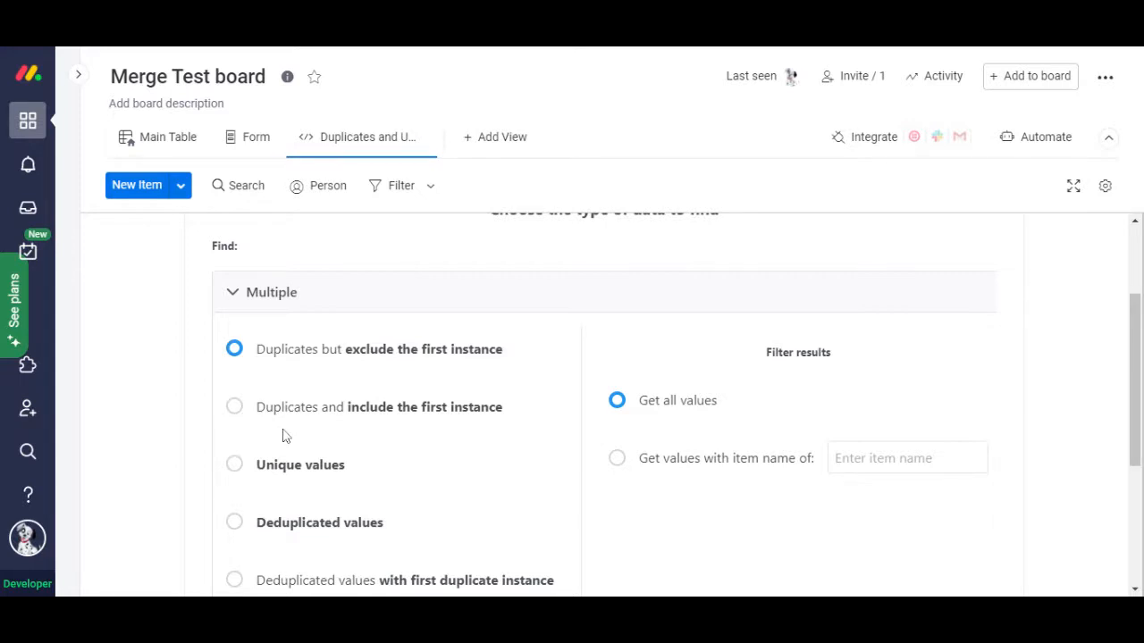
click(234, 408)
scroll(882, 528, down, 5)
click(978, 566)
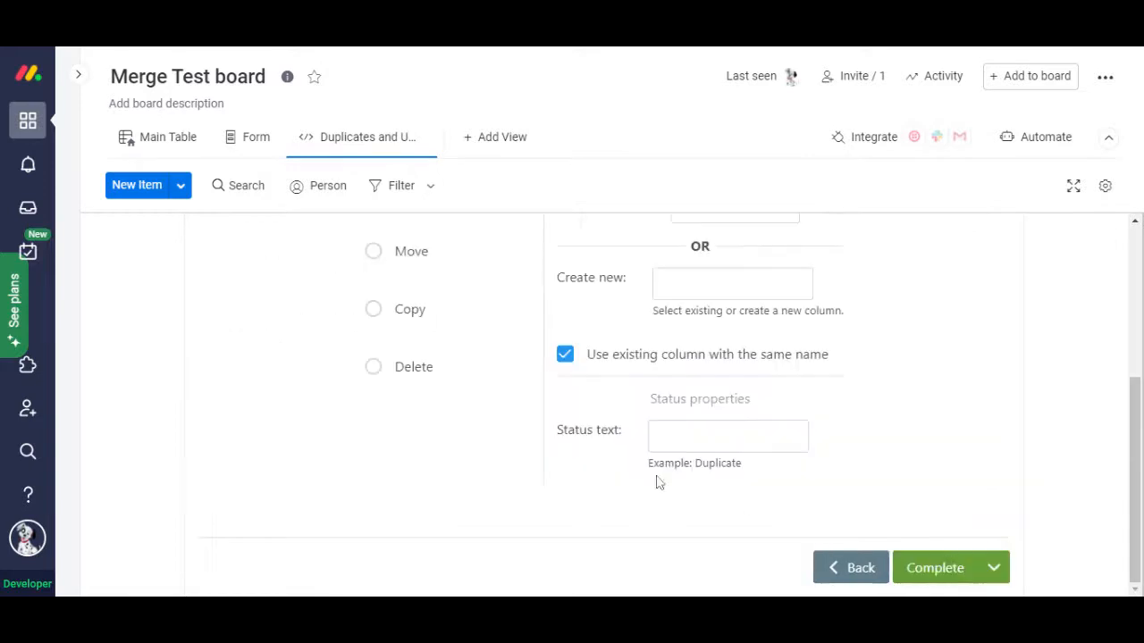
- Try the Unique values data type and check which actions are offered for its results
scroll(626, 483, up, 2)
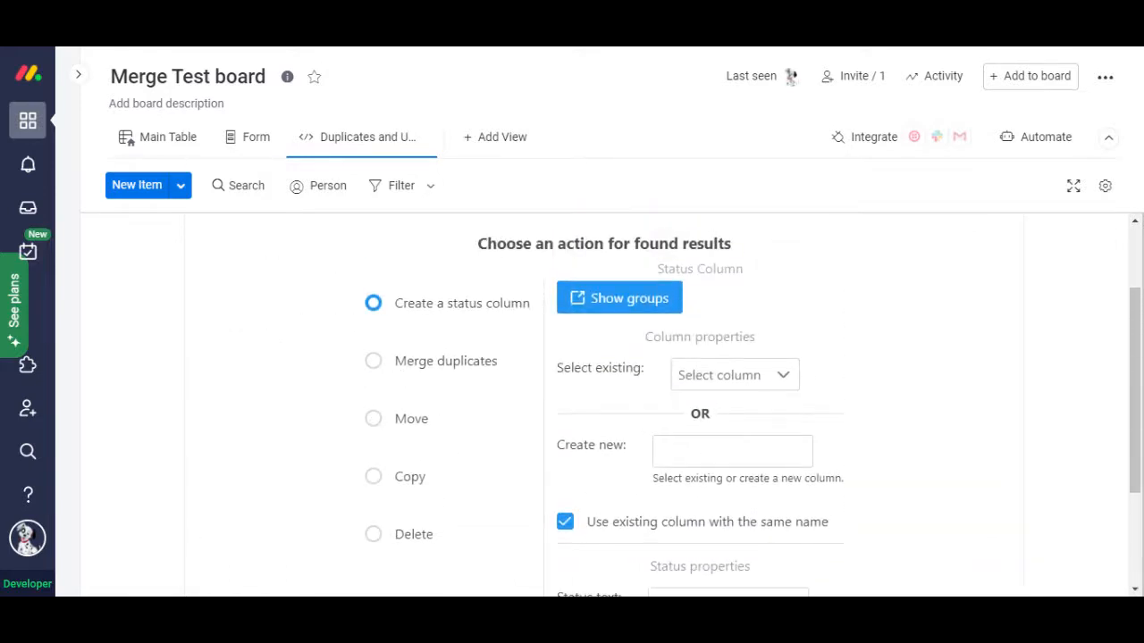
scroll(511, 403, up, 2)
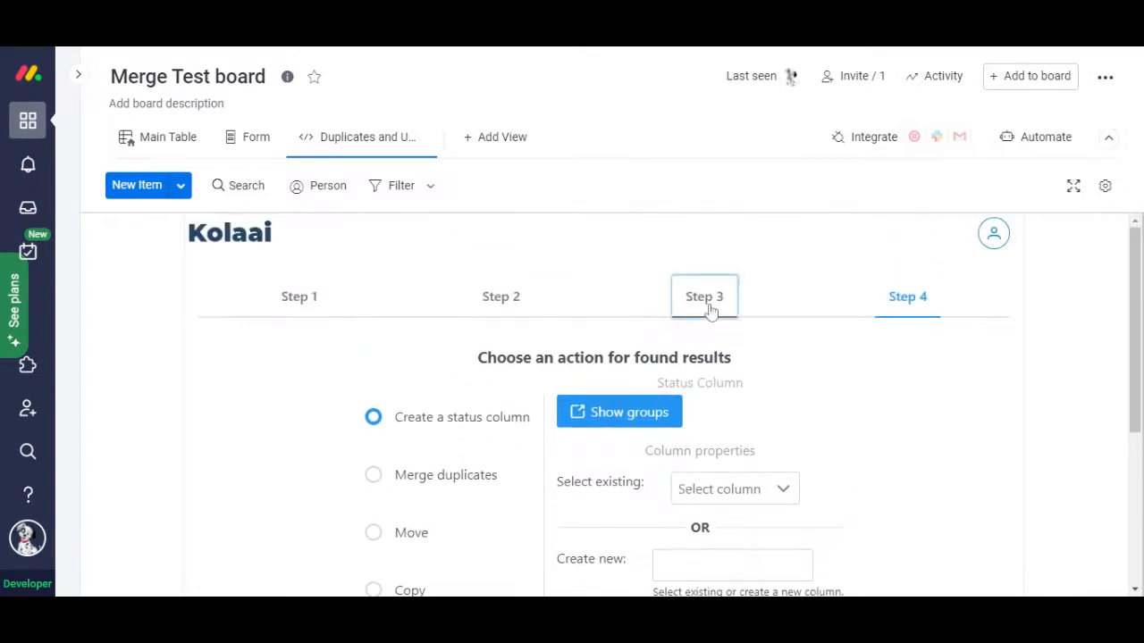
click(703, 293)
scroll(269, 372, down, 2)
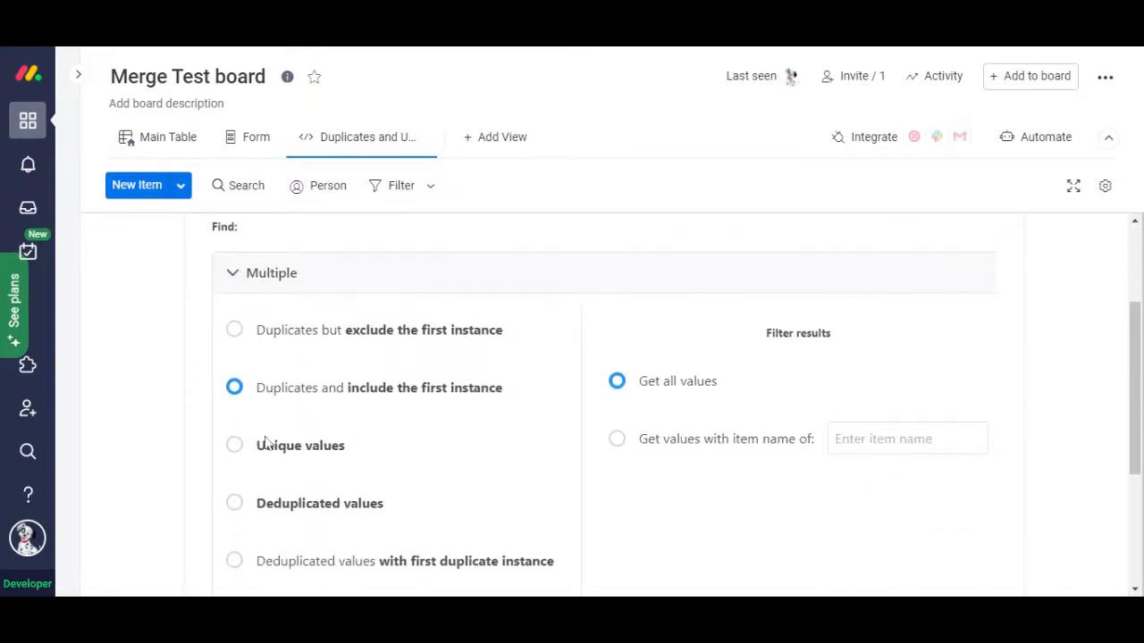
click(235, 445)
scroll(548, 481, up, 2)
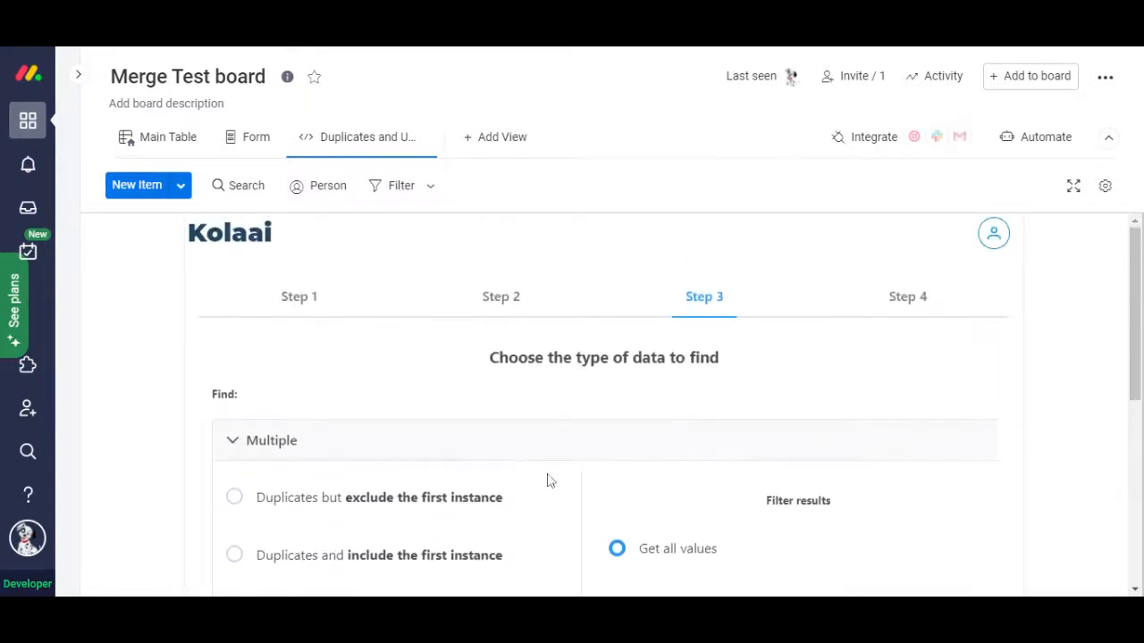
click(921, 304)
scroll(742, 357, down, 2)
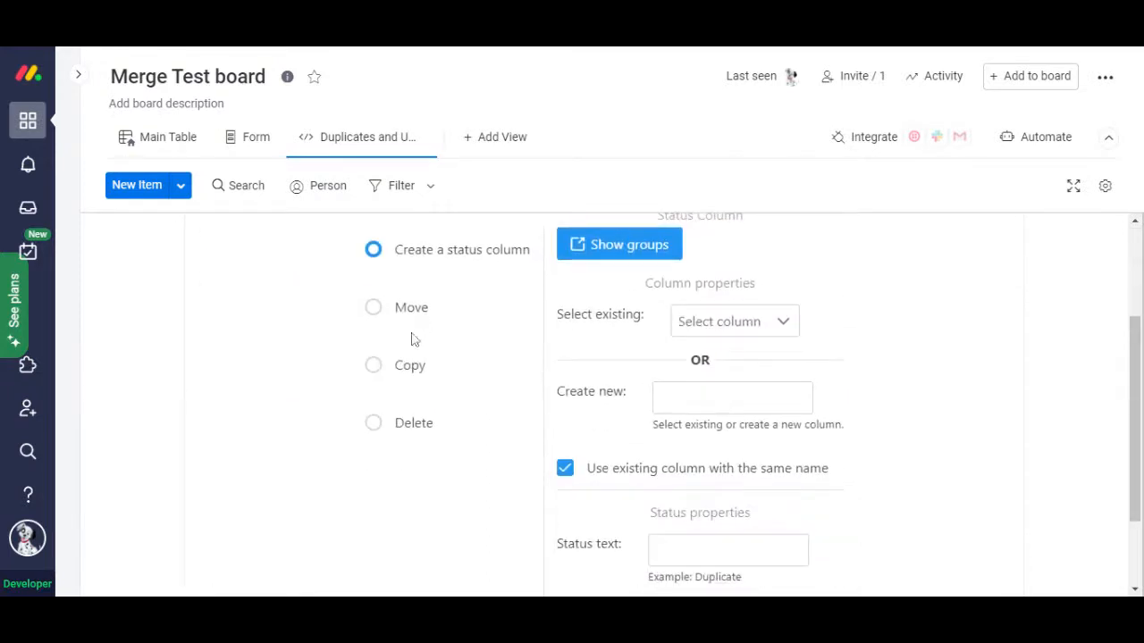
- Set the data type back to duplicates including the first instance and return to the result actions
scroll(411, 339, up, 2)
click(715, 314)
scroll(477, 375, down, 1)
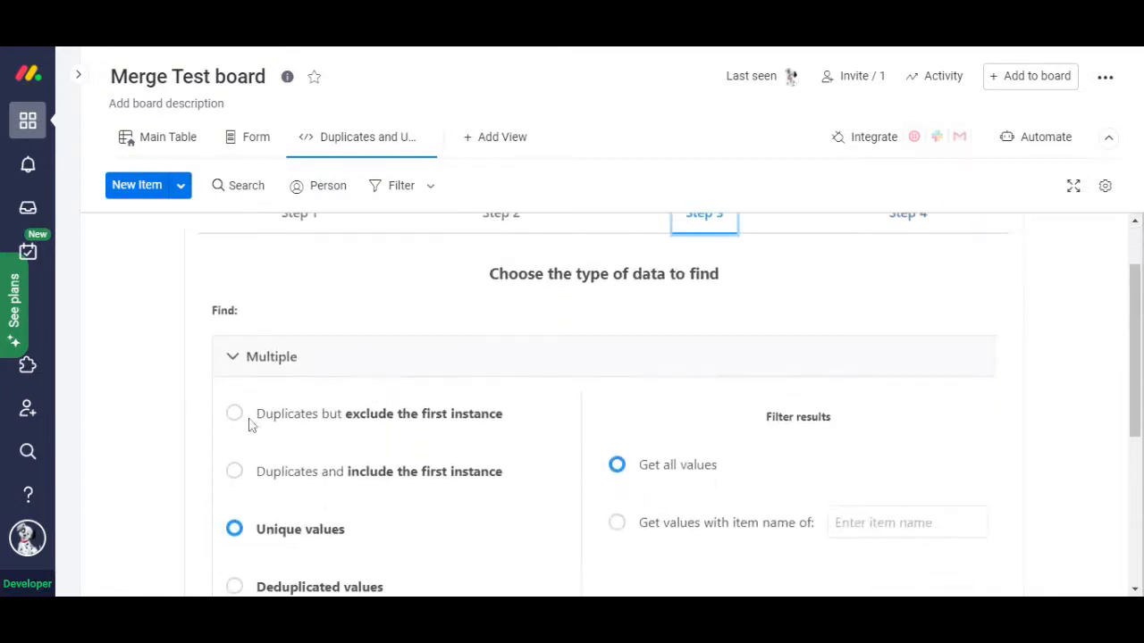
click(235, 473)
scroll(500, 487, down, 5)
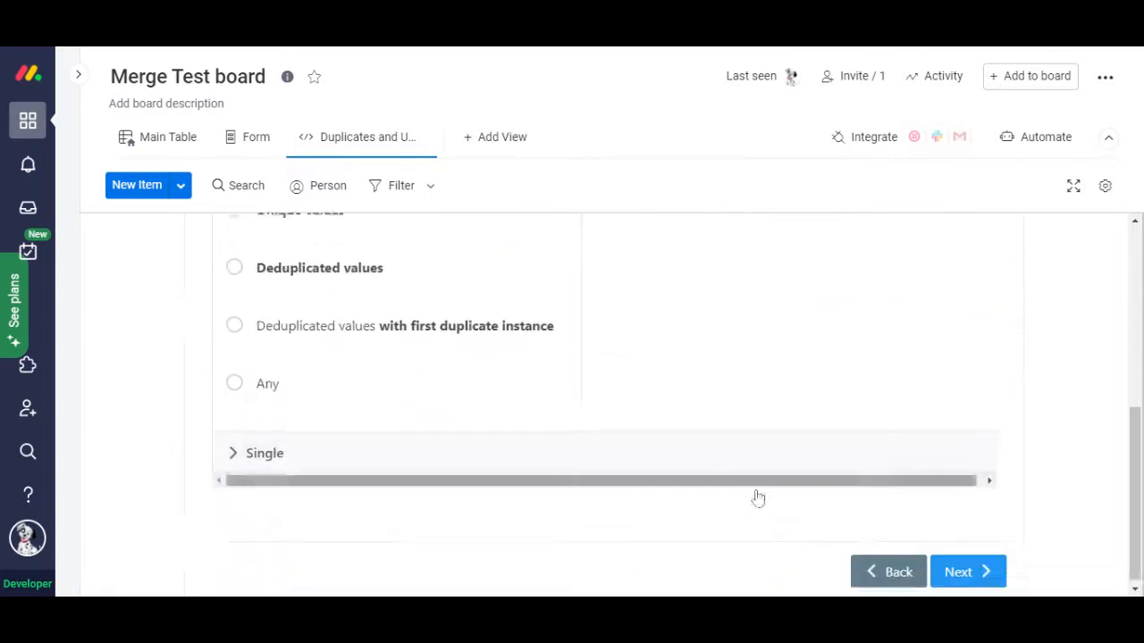
click(973, 572)
- Choose Merge duplicates as the action for the found results
scroll(893, 500, up, 3)
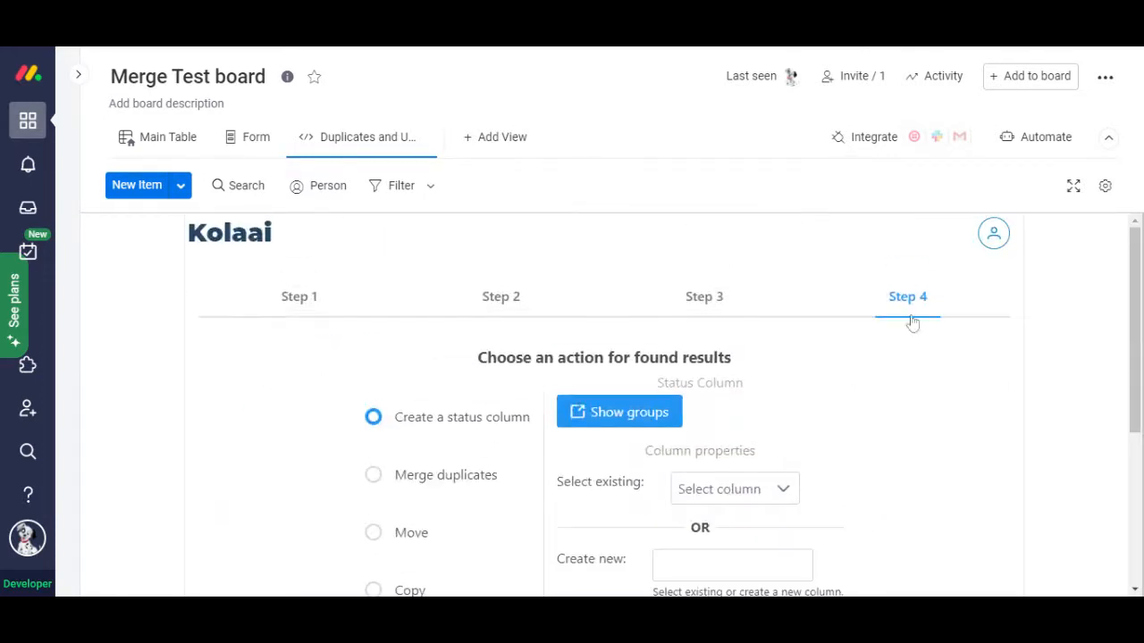
scroll(464, 358, down, 2)
click(374, 313)
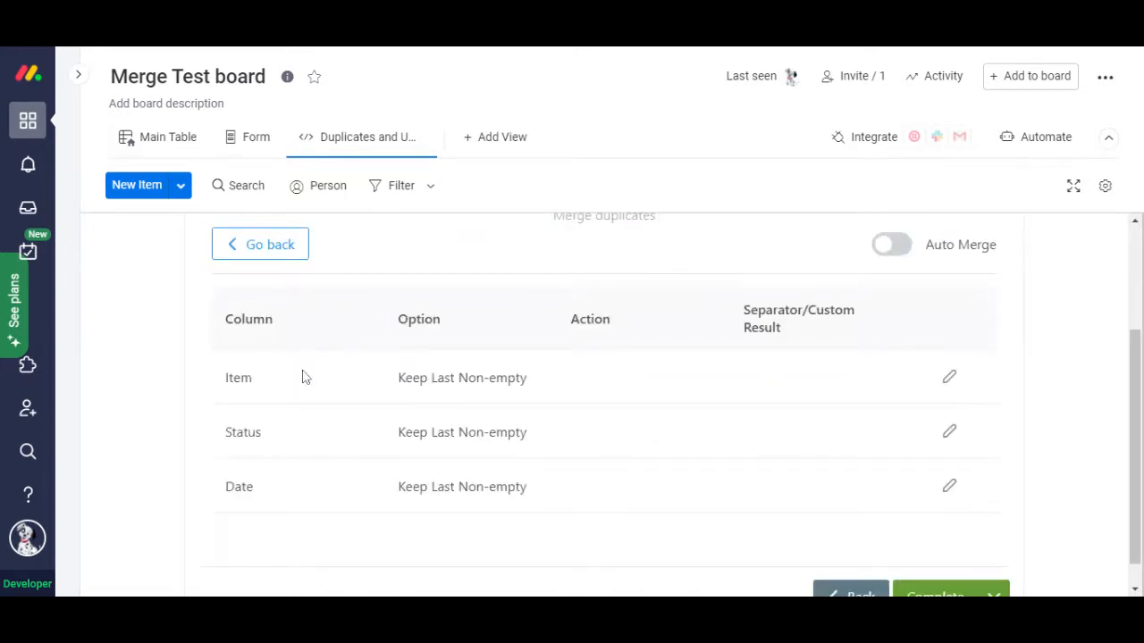
- Set the Item column's merge rule to Custom with the Join action and "&" as separator, and save the row
click(950, 378)
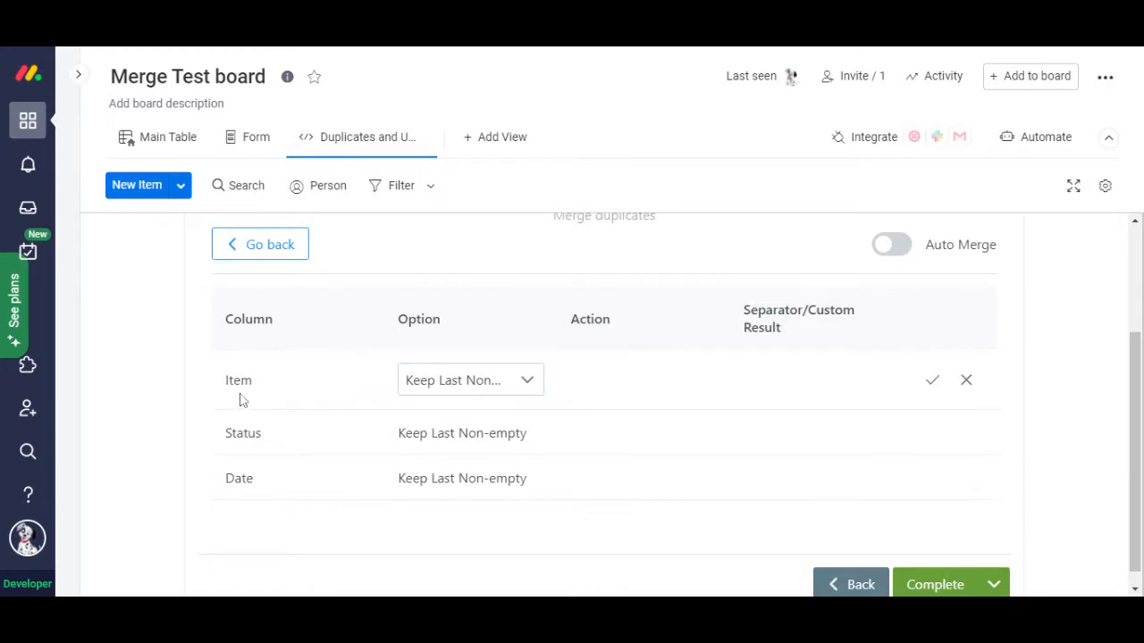
click(450, 382)
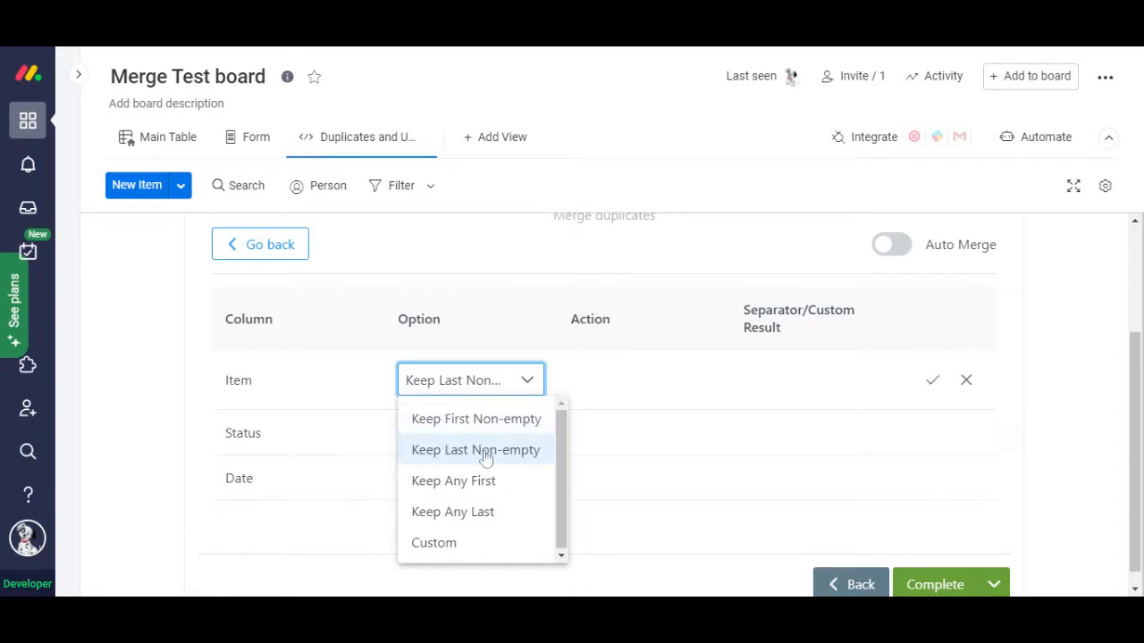
click(438, 544)
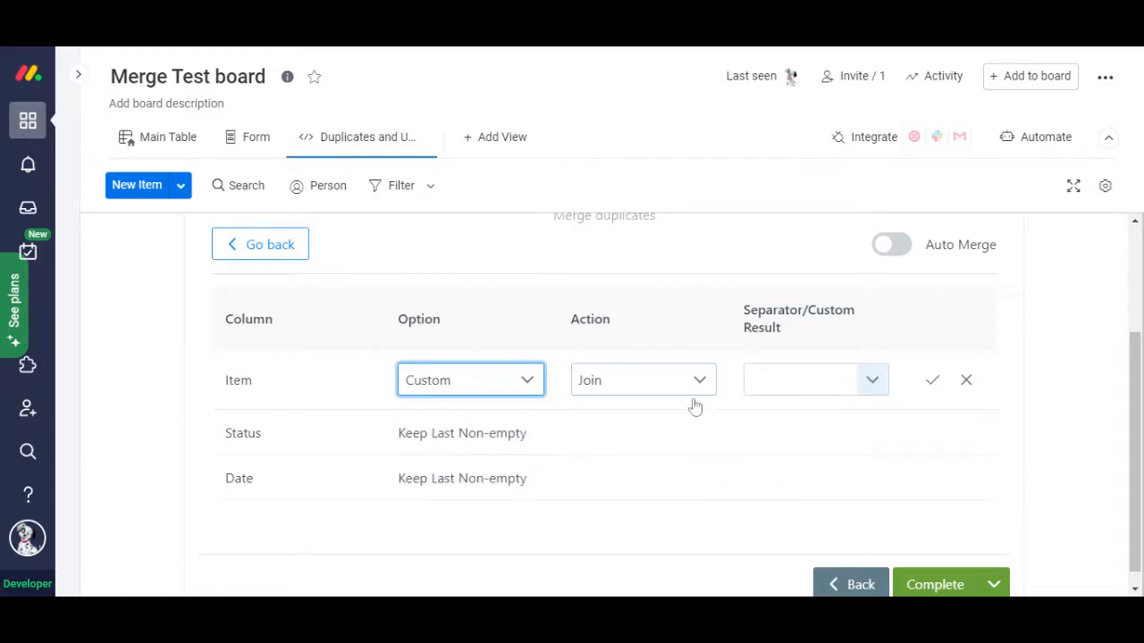
click(774, 390)
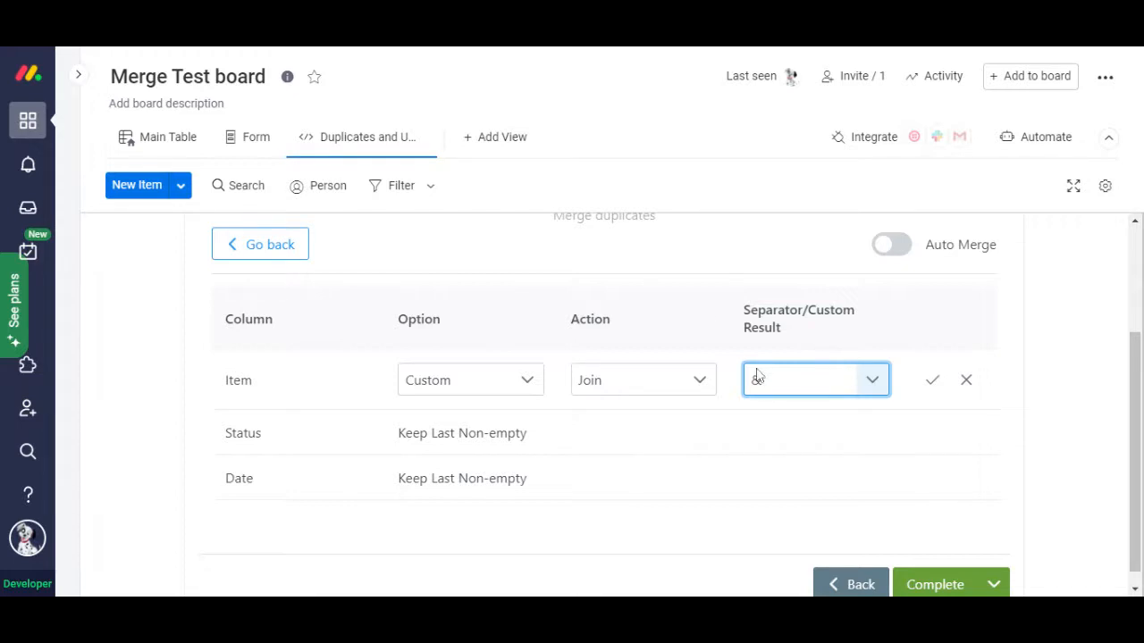
click(883, 384)
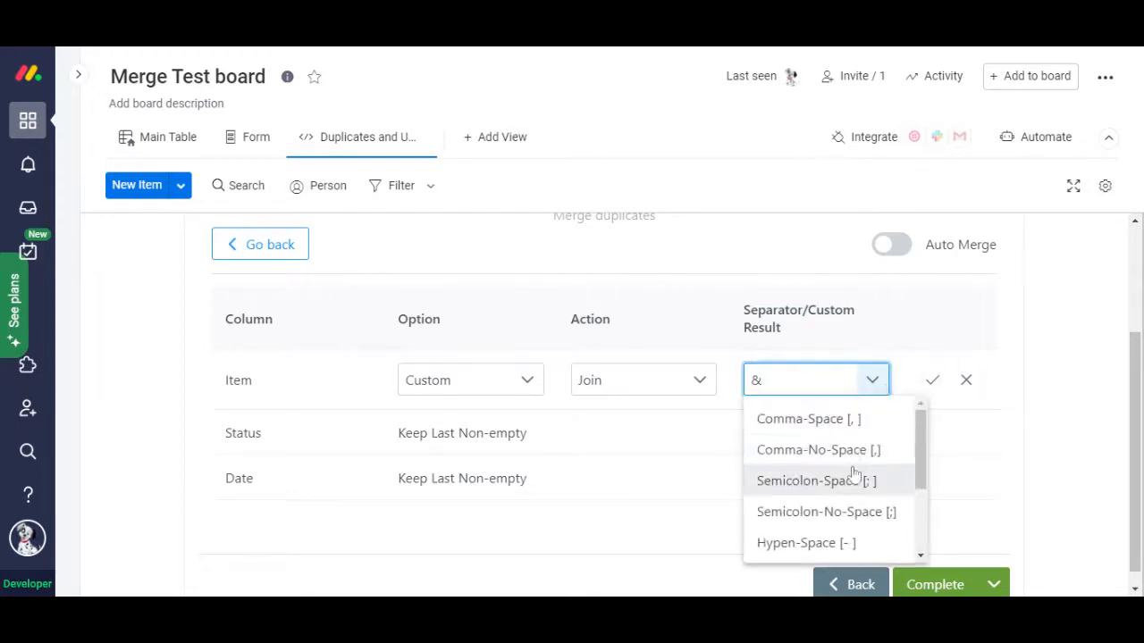
scroll(850, 460, down, 3)
scroll(850, 468, up, 3)
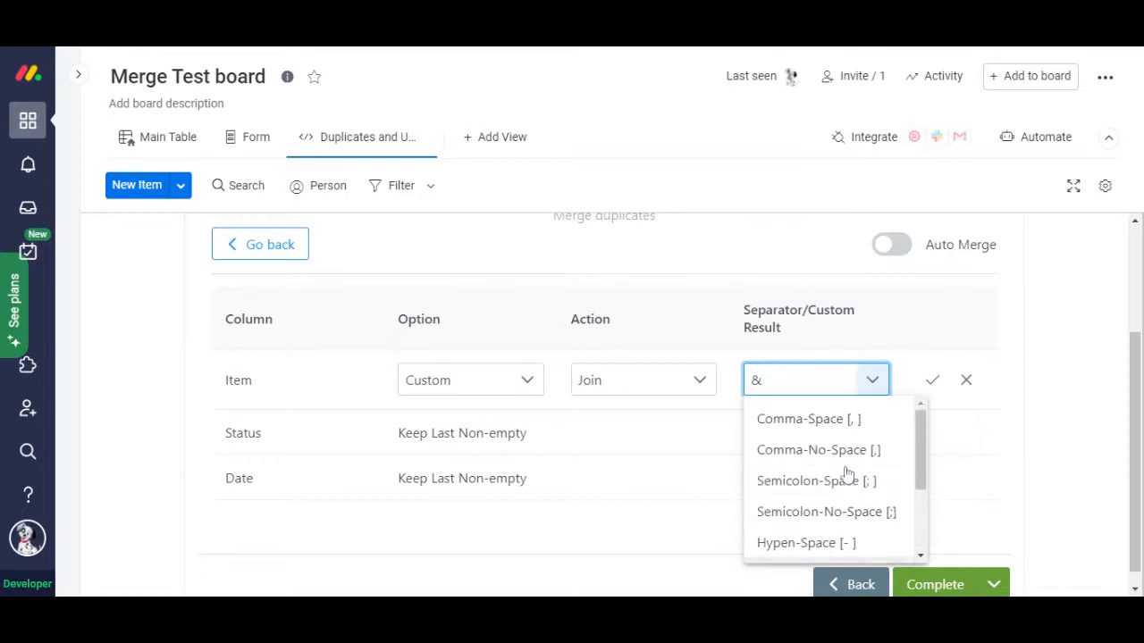
click(774, 388)
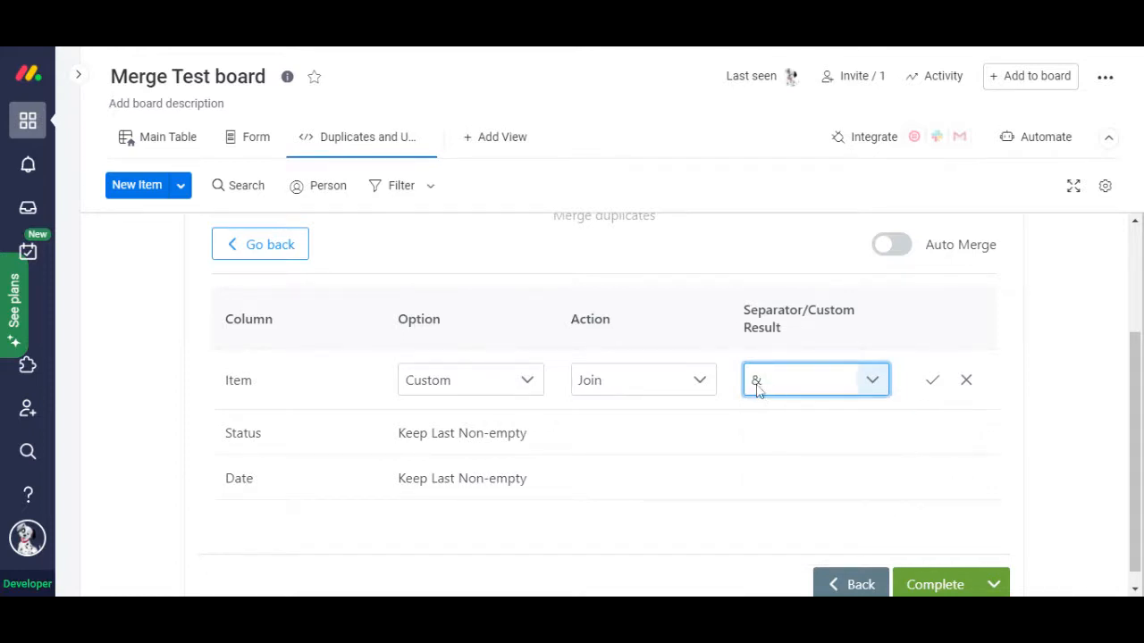
click(932, 379)
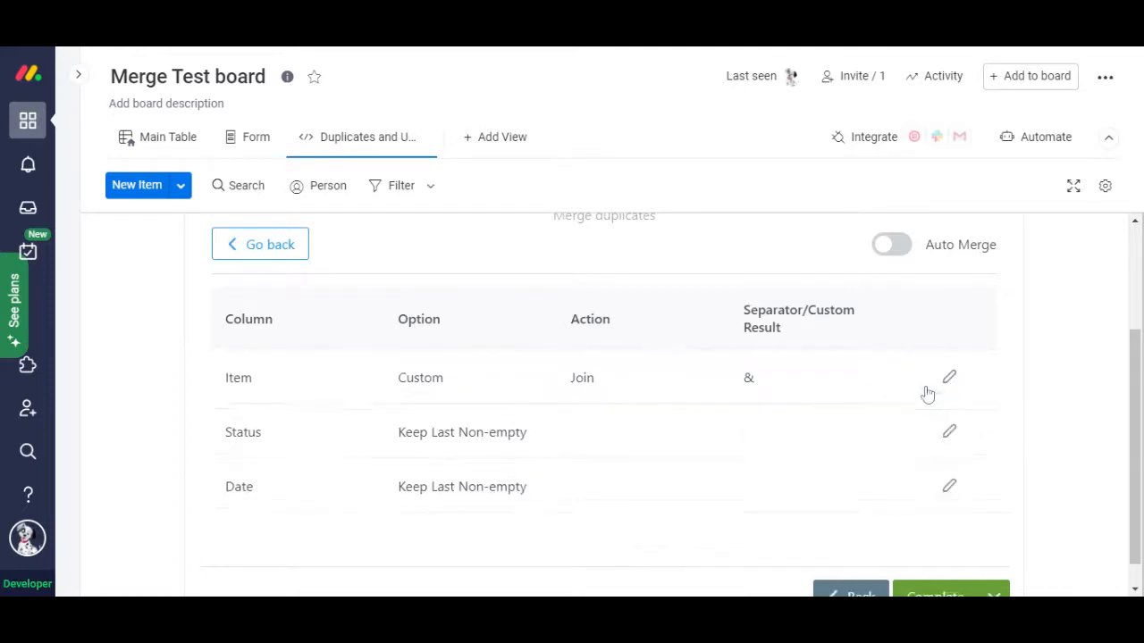
- Set the Status column's merge rule to Custom with the result "Merged" and save the row
scroll(547, 413, down, 1)
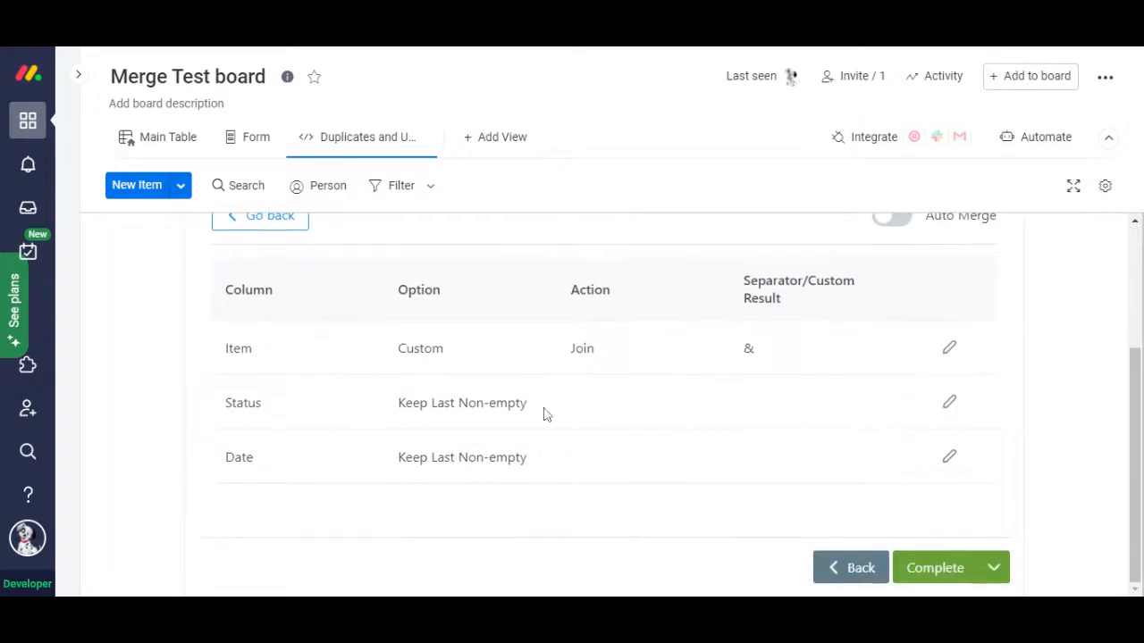
click(950, 402)
click(495, 408)
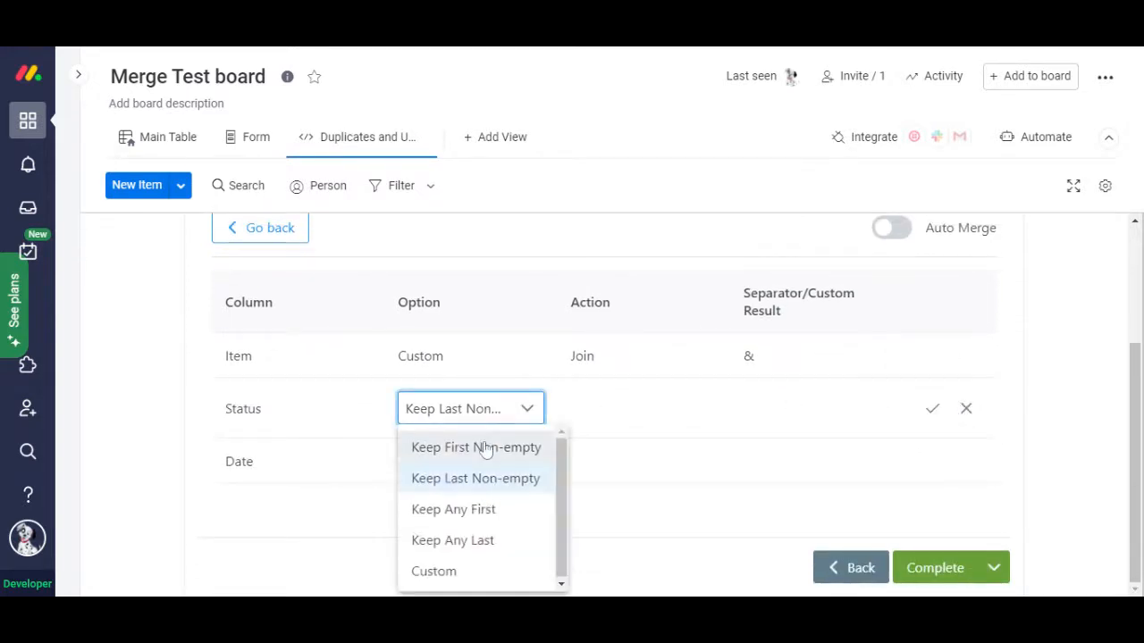
click(470, 576)
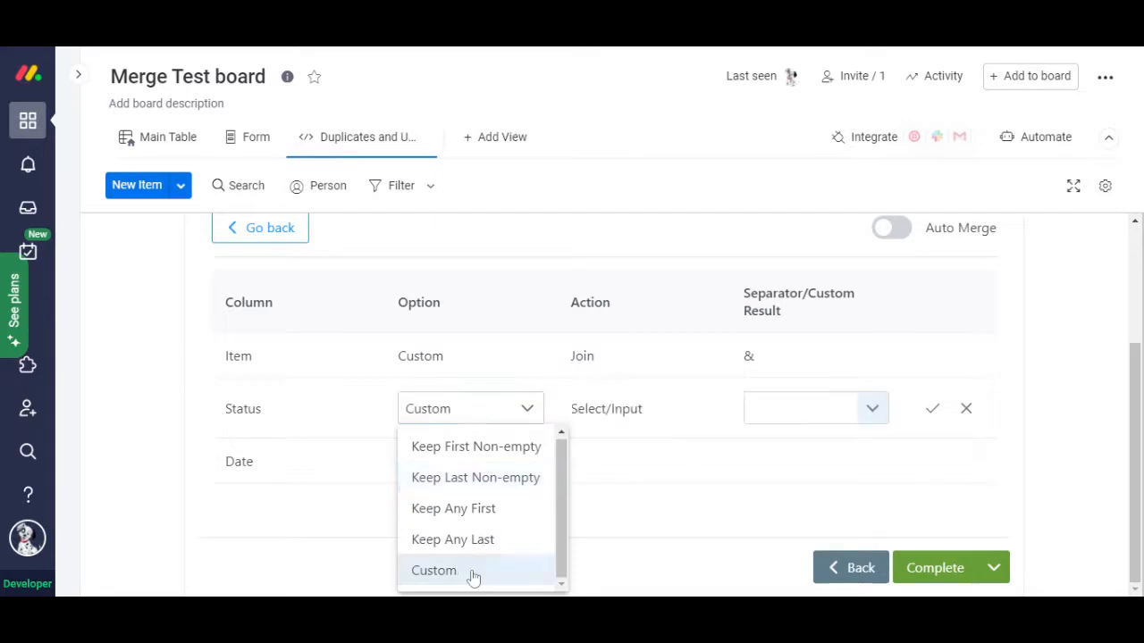
click(825, 421)
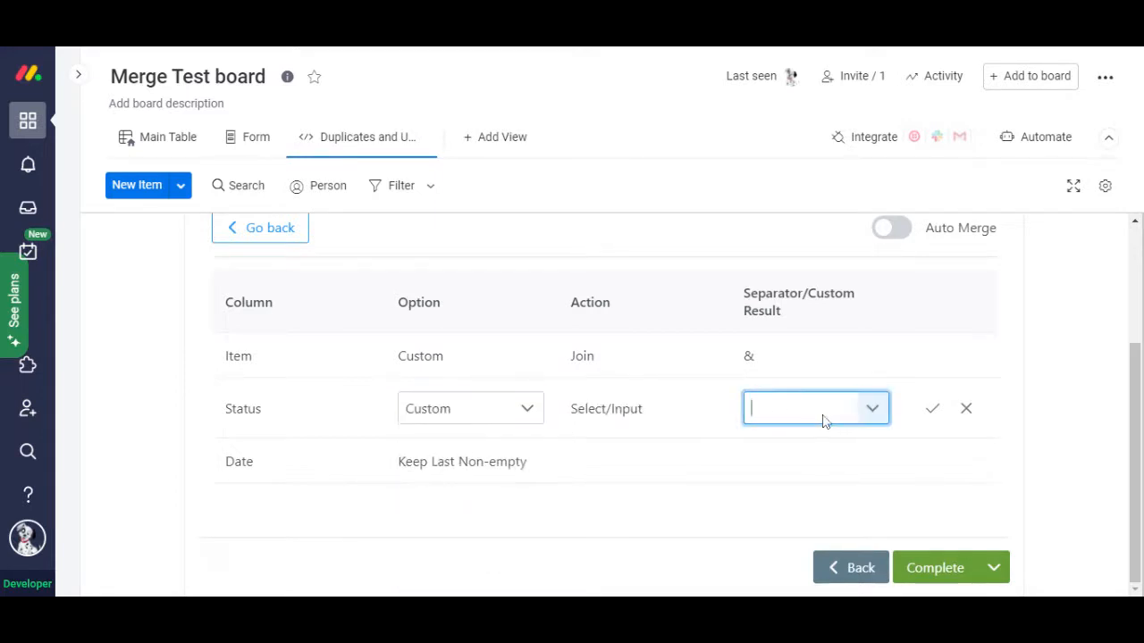
text(Merged)
click(934, 410)
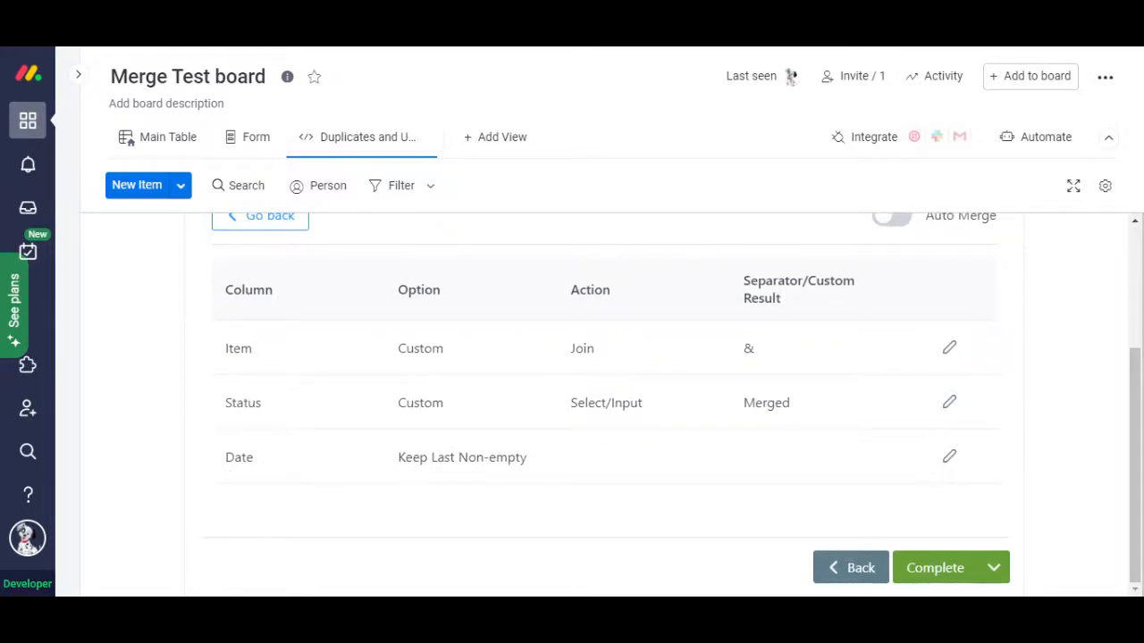
- Review the merge rules and run the merge of the duplicate items
scroll(588, 468, up, 2)
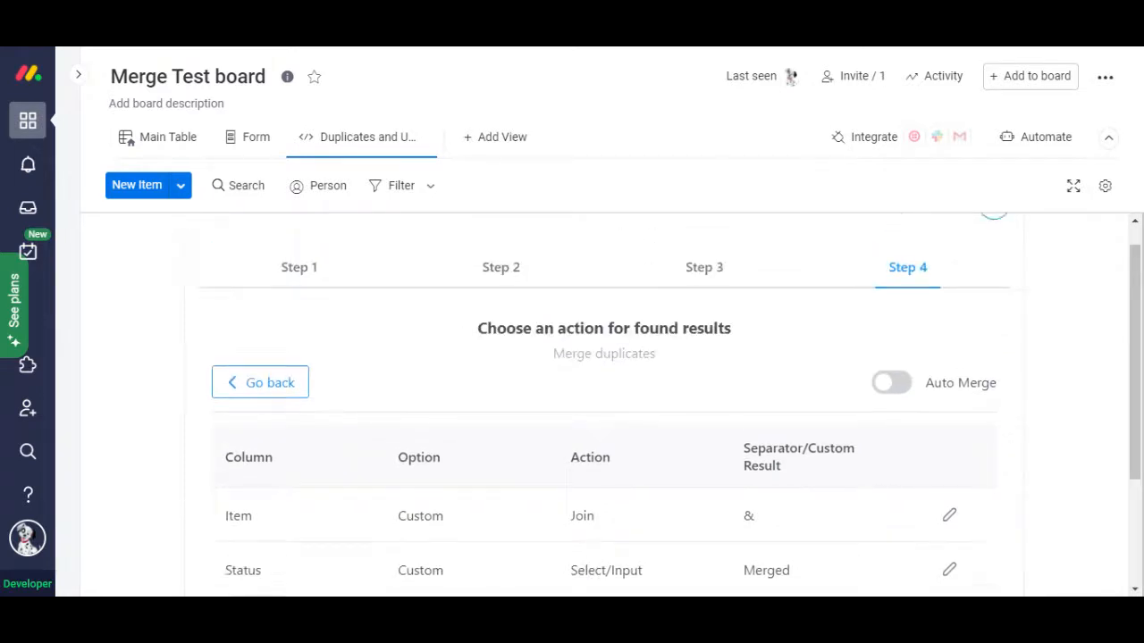
scroll(589, 470, down, 2)
click(930, 578)
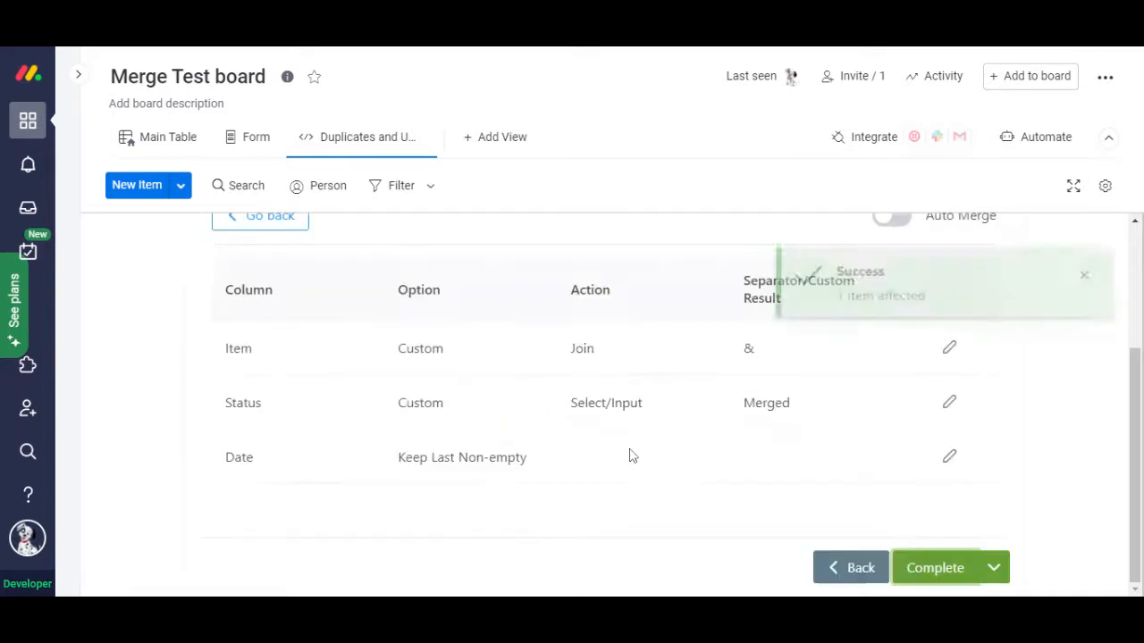
- Check the merged item in the board's main table, then reopen the Duplicates and Uniques view and list its selectable groups
click(143, 140)
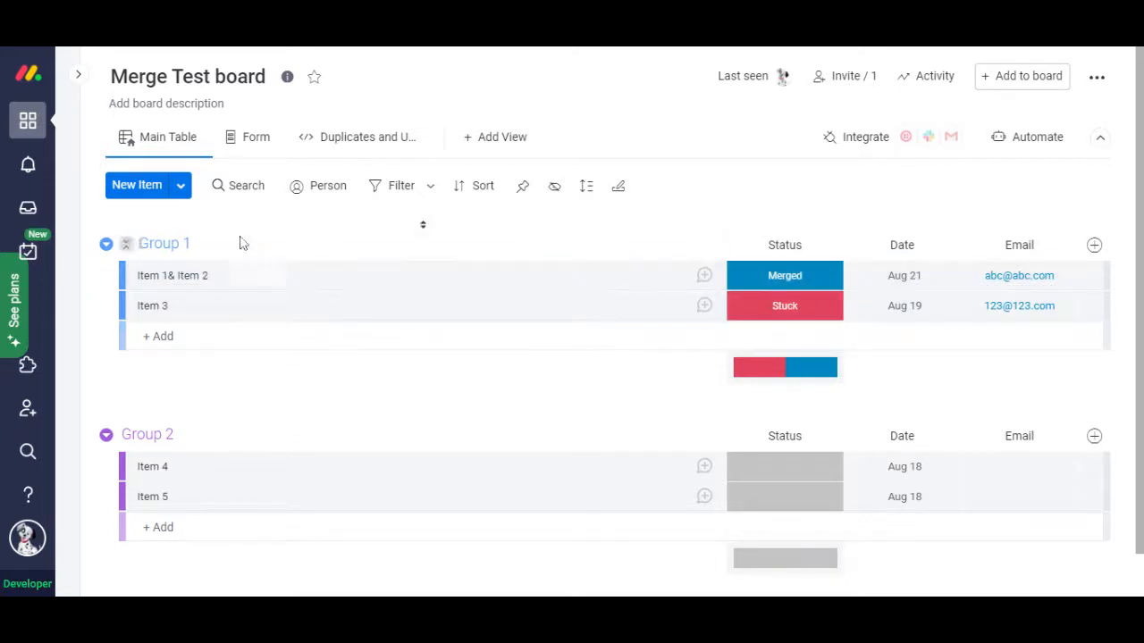
click(330, 143)
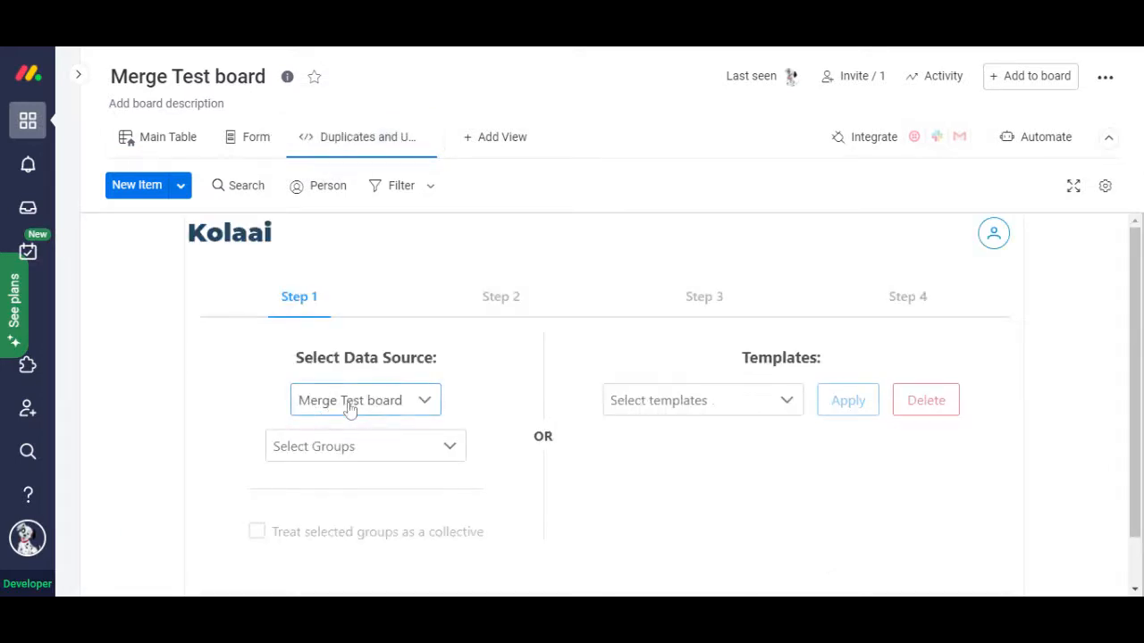
click(355, 459)
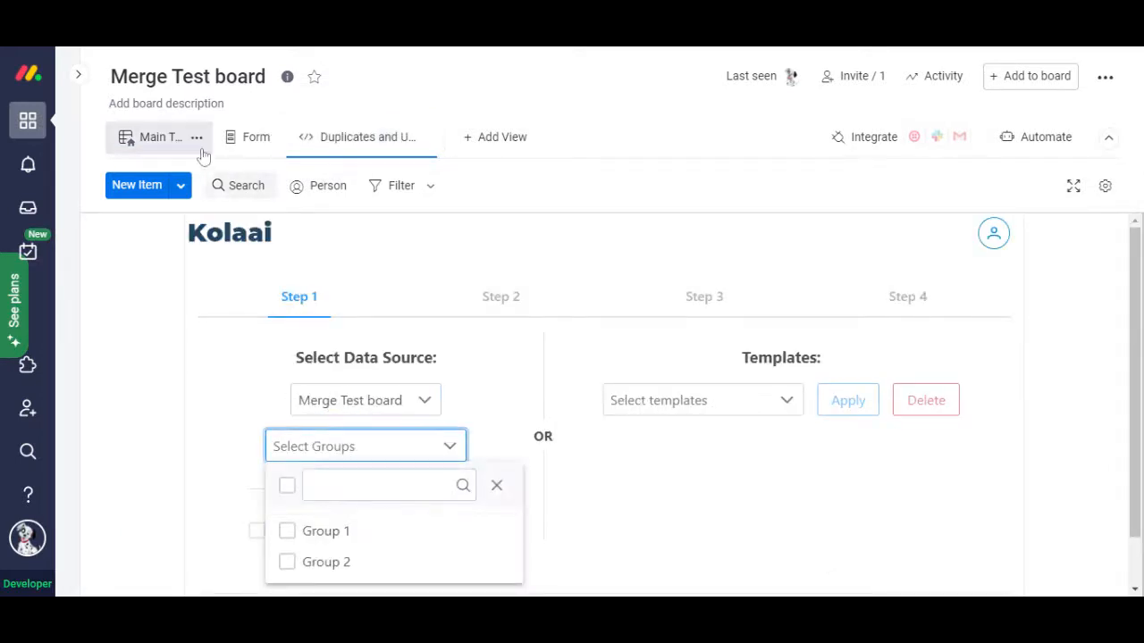
- Add a new item named "Item 2" to Group 1 in the board's main table
click(152, 141)
click(147, 336)
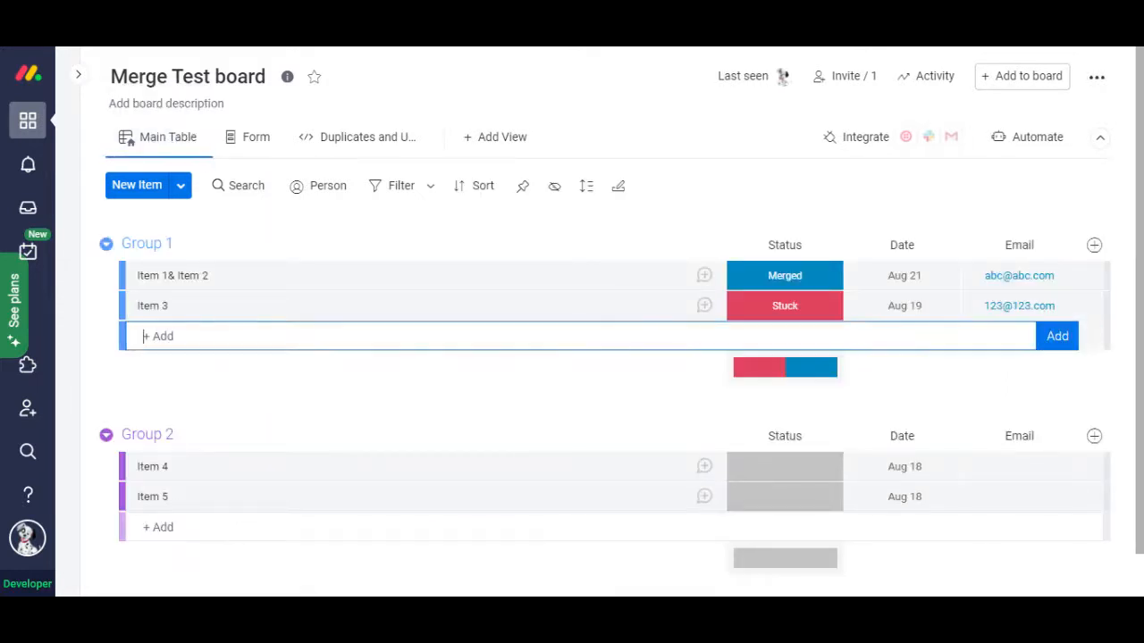
text(Item 2)
key(Return)
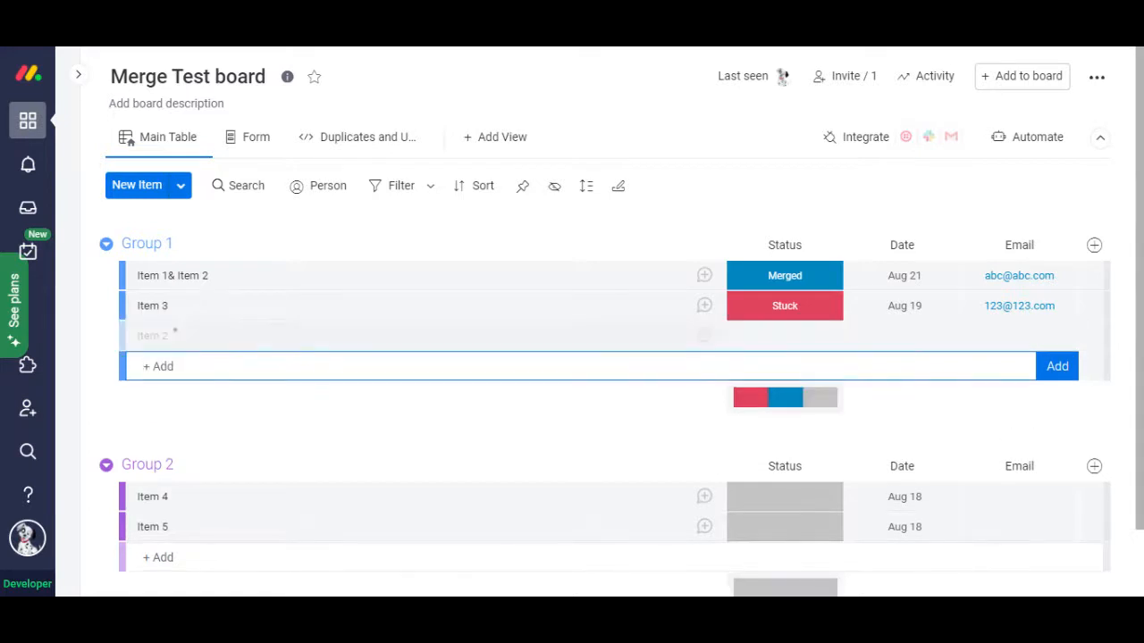
- Rename the merged first item in Group 1 as "Item 1"
click(219, 278)
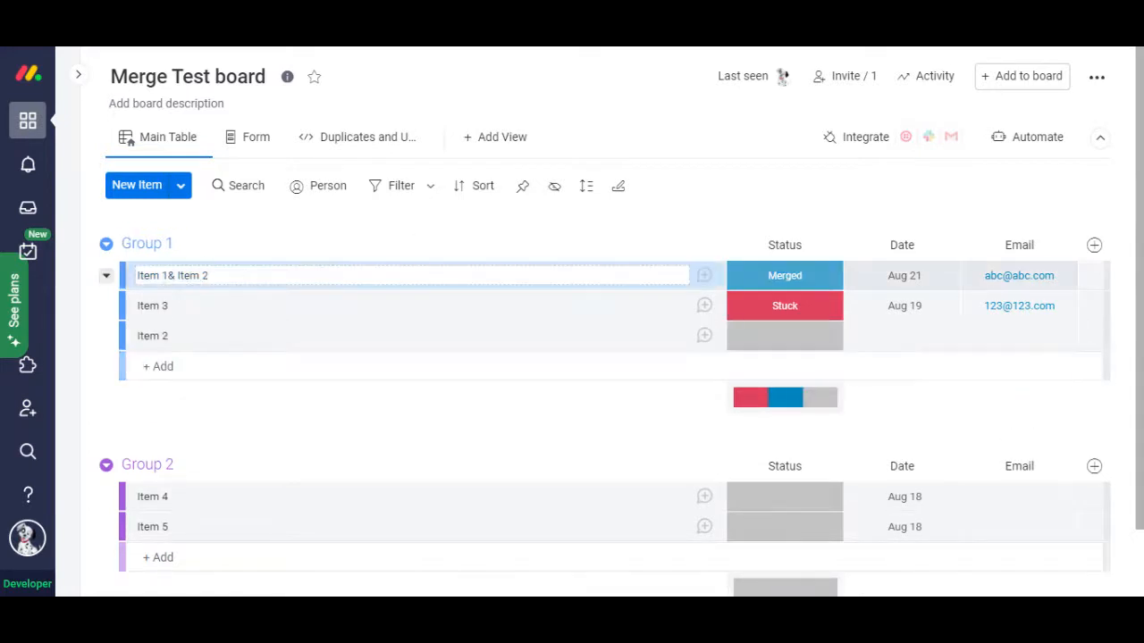
drag(210, 276, 169, 276)
key(BackSpace)
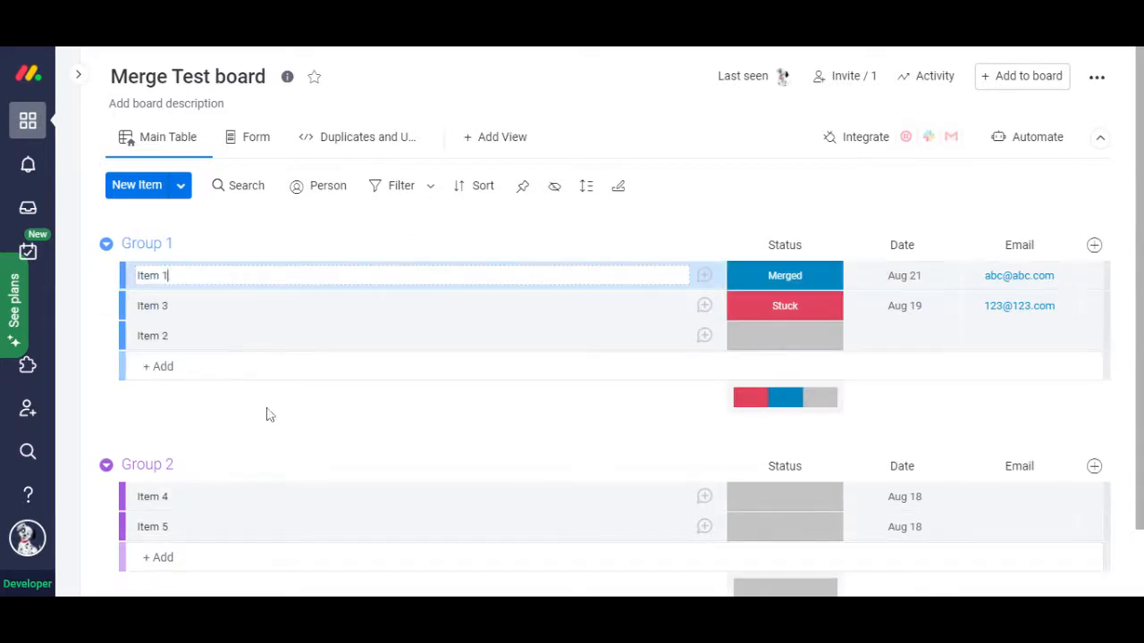
key(Return)
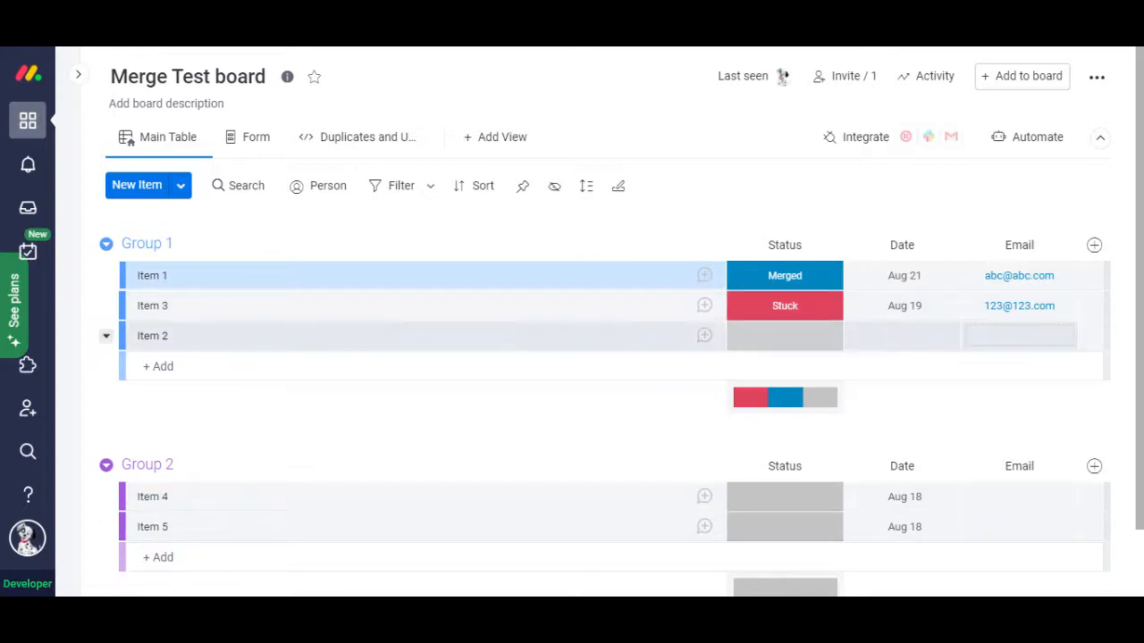
- Fill in Item 2's Email cell with the same email address as Item 1
click(1014, 345)
text(abc)
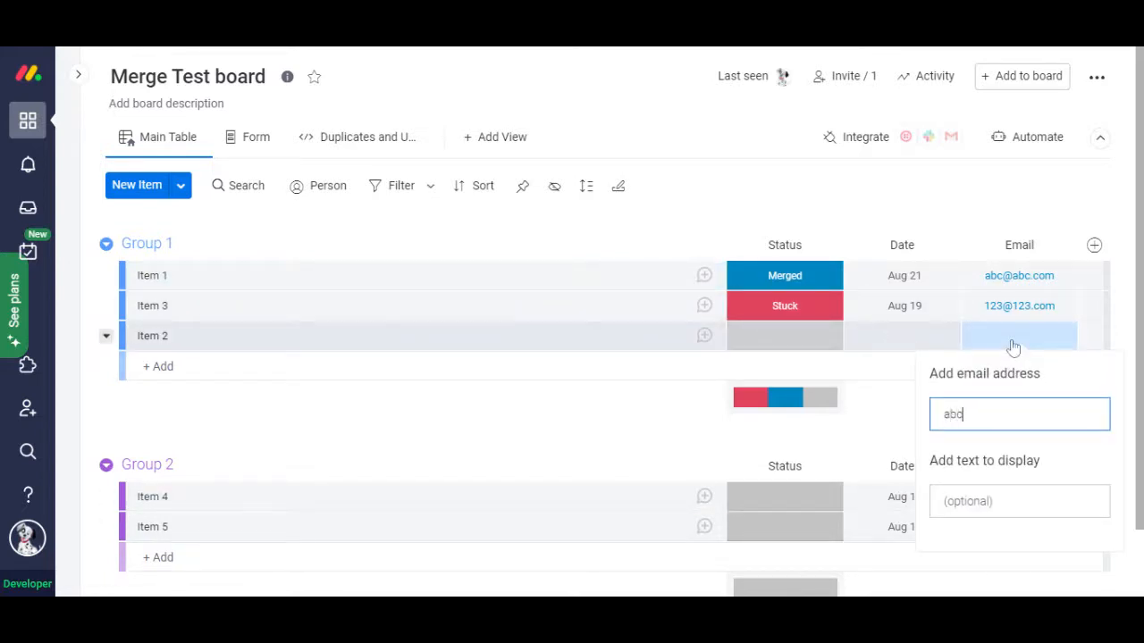
text(@abc.com)
key(Return)
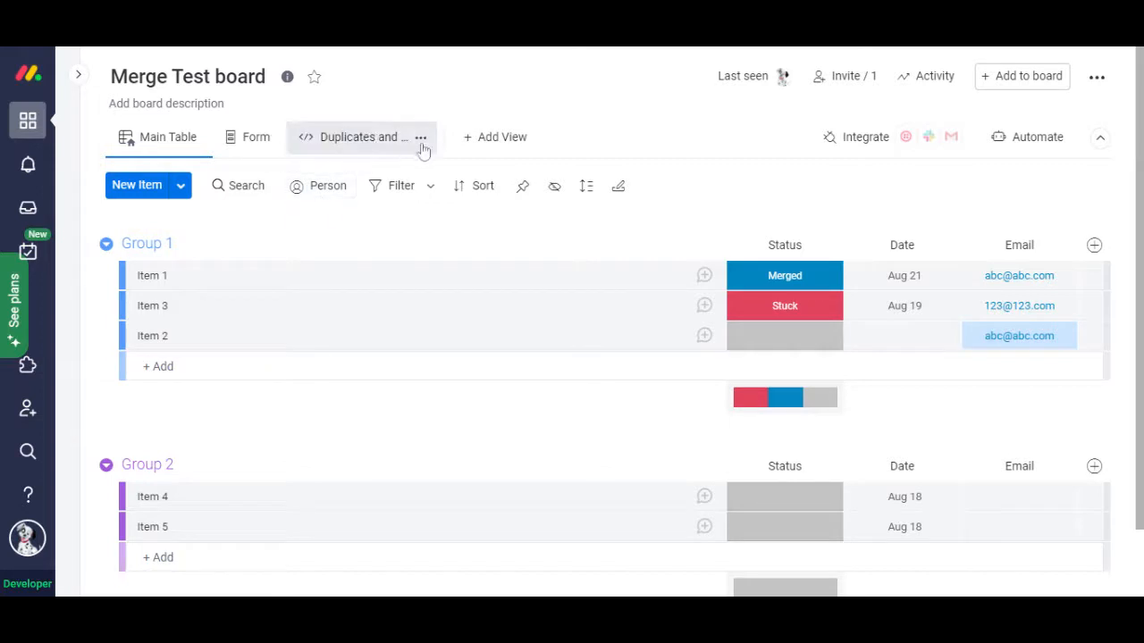
- In the Duplicates and Uniques view, select Group 1 of the Merge Test board as data source and continue to Step 2
click(357, 140)
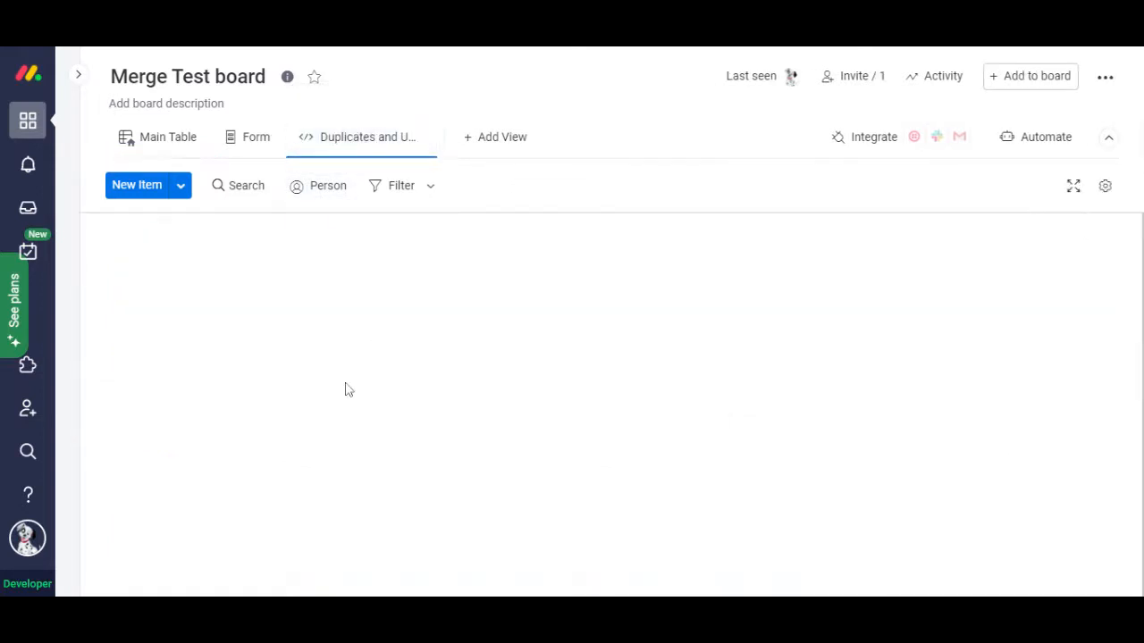
click(363, 454)
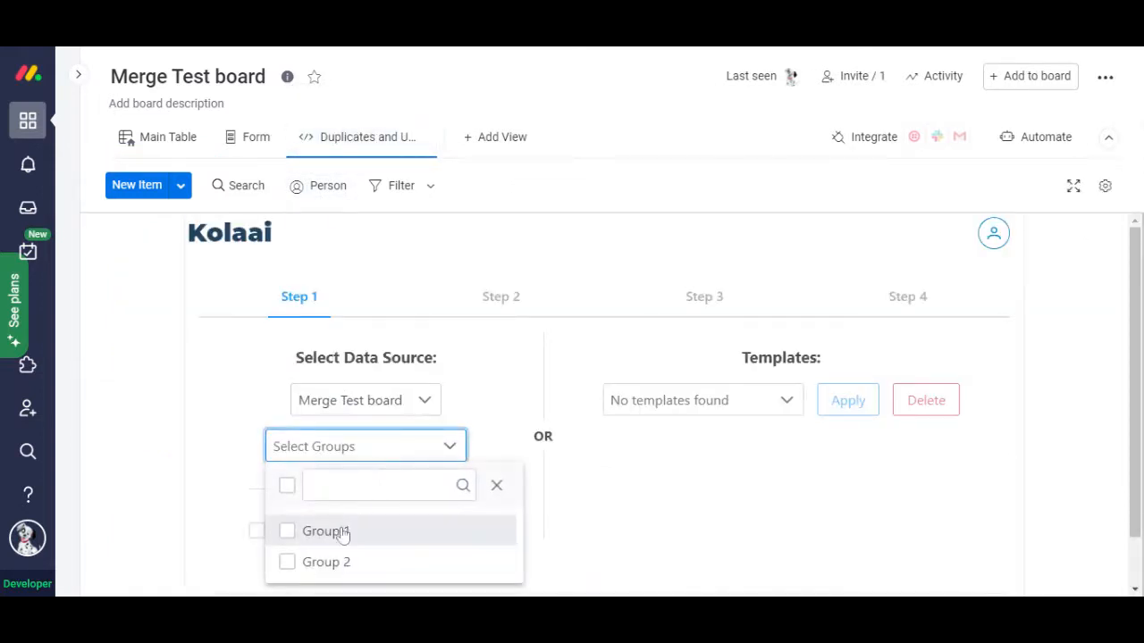
click(343, 534)
scroll(720, 519, down, 1)
click(983, 568)
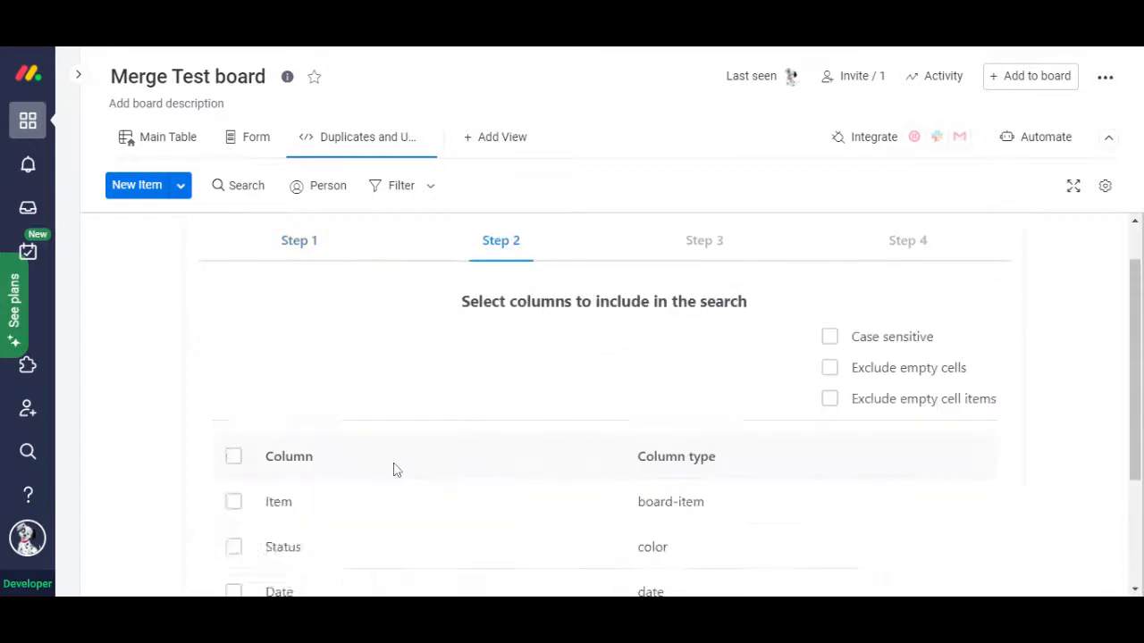
- Include only the Email column in the duplicate search and continue to Step 3
scroll(396, 471, down, 2)
click(234, 470)
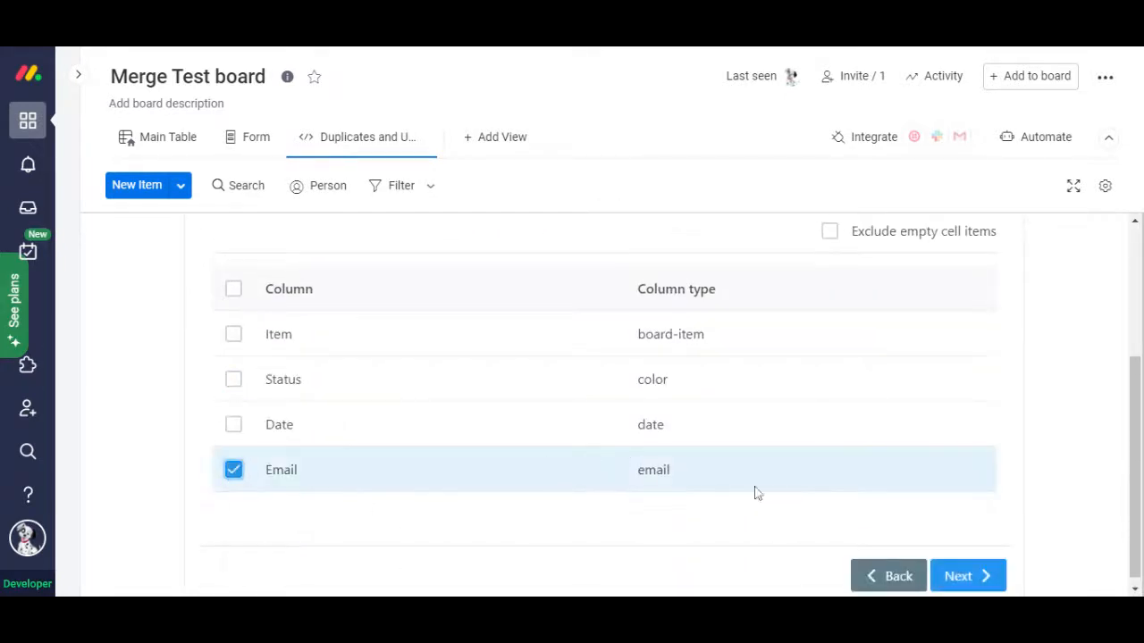
click(955, 572)
- Set the search to find duplicates and include the first instance, and choose Merge duplicates as the action for found results
scroll(605, 405, up, 1)
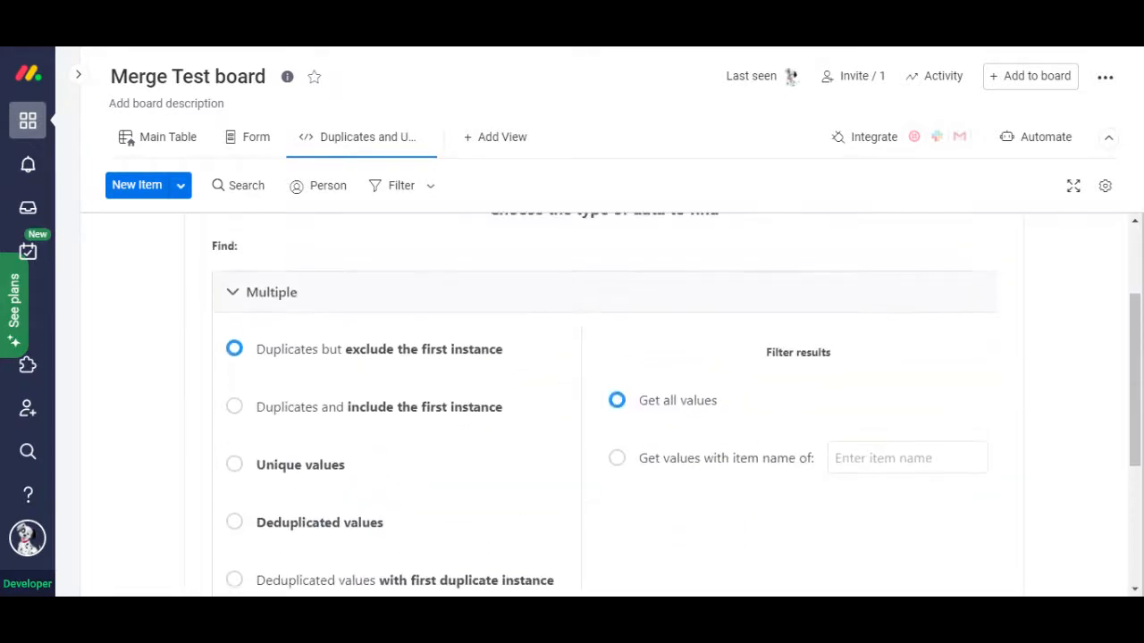
click(237, 416)
scroll(840, 498, down, 3)
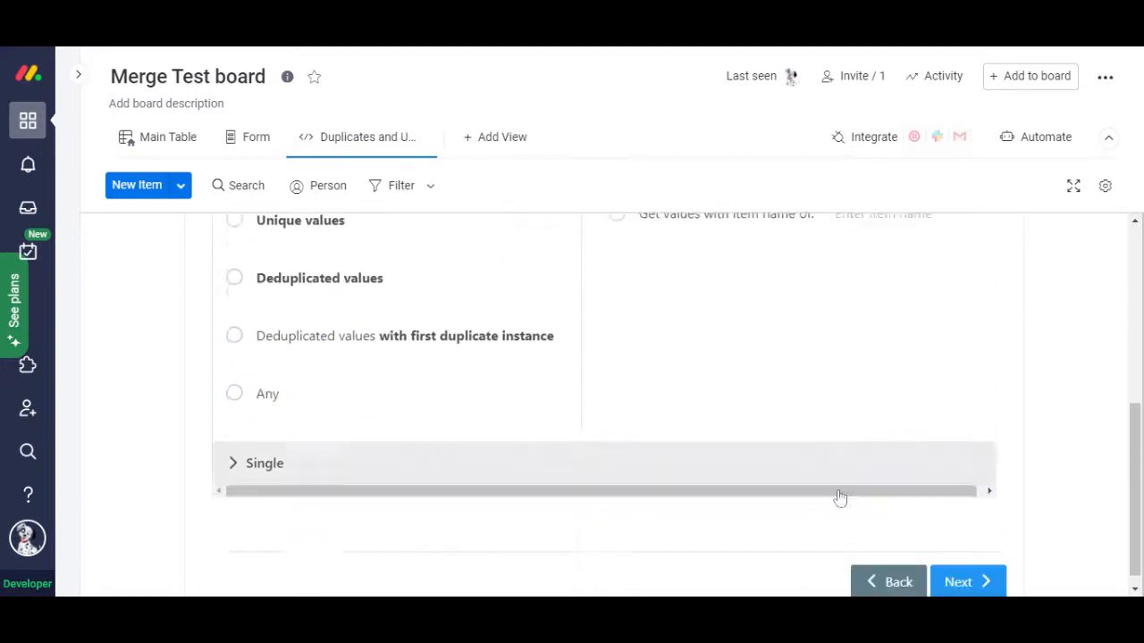
click(983, 566)
scroll(449, 449, up, 2)
click(374, 361)
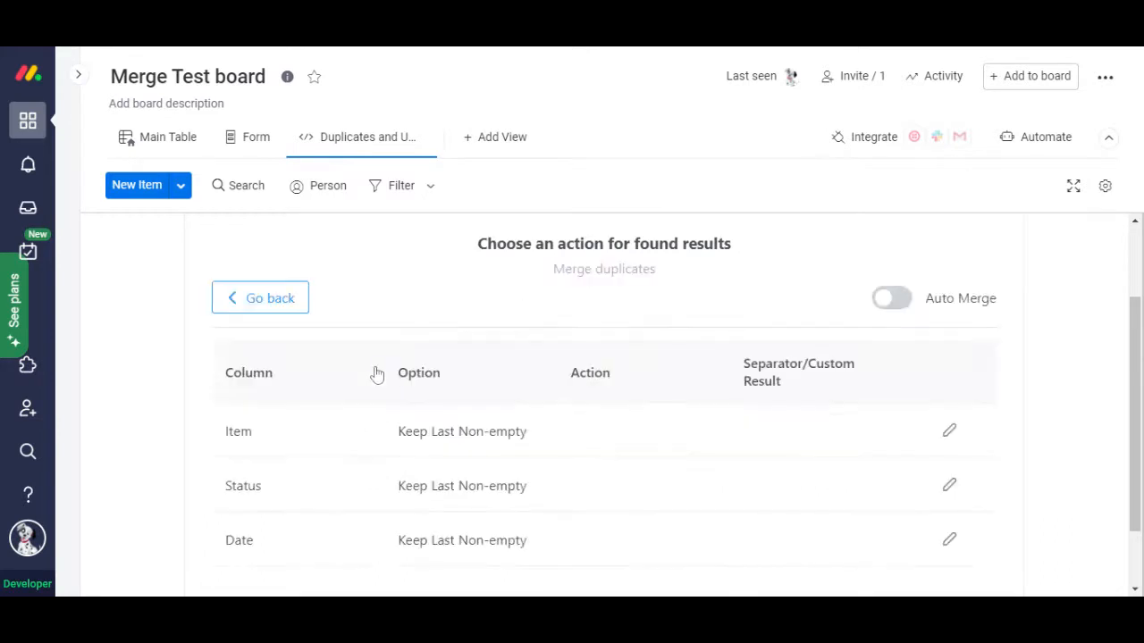
- Set the Item column's merge option to Custom
scroll(493, 393, down, 1)
click(949, 347)
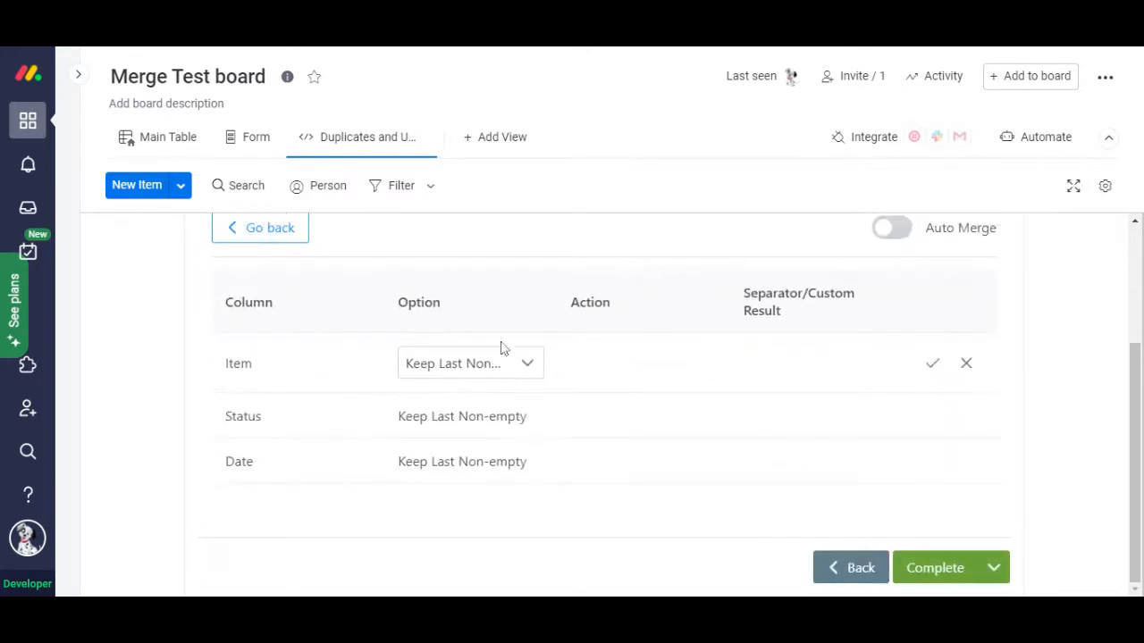
click(503, 366)
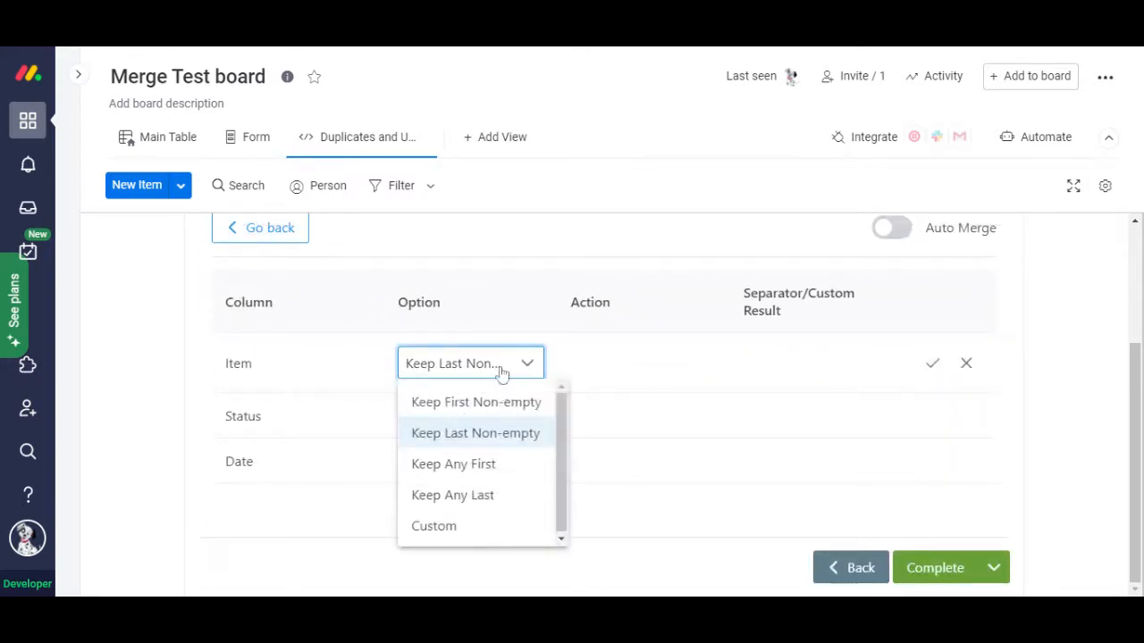
click(472, 535)
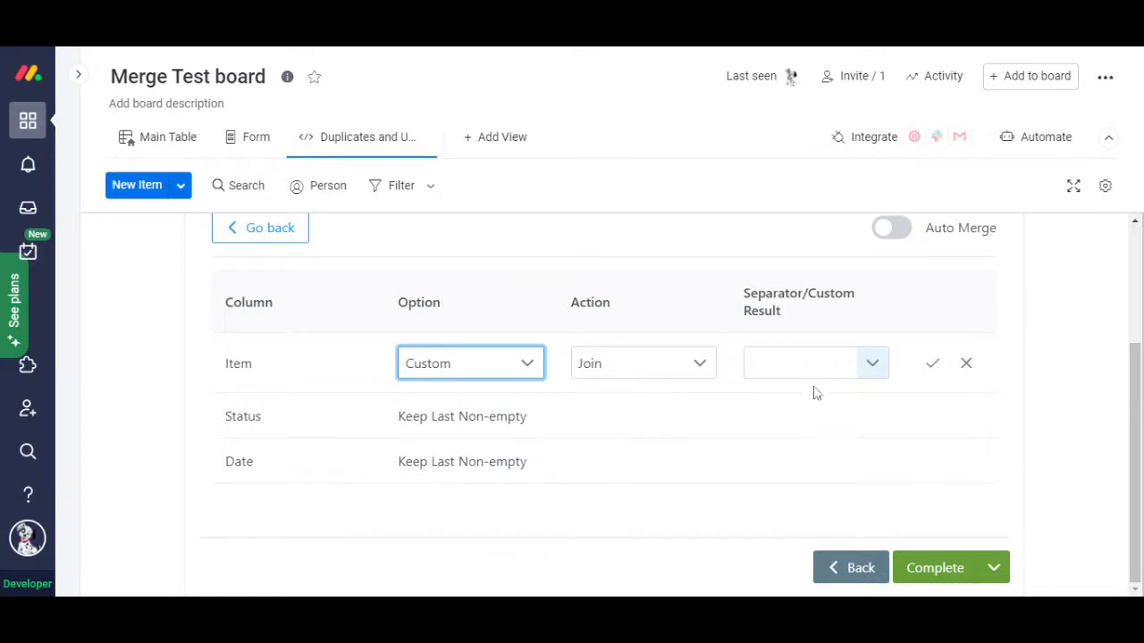
click(699, 366)
click(659, 434)
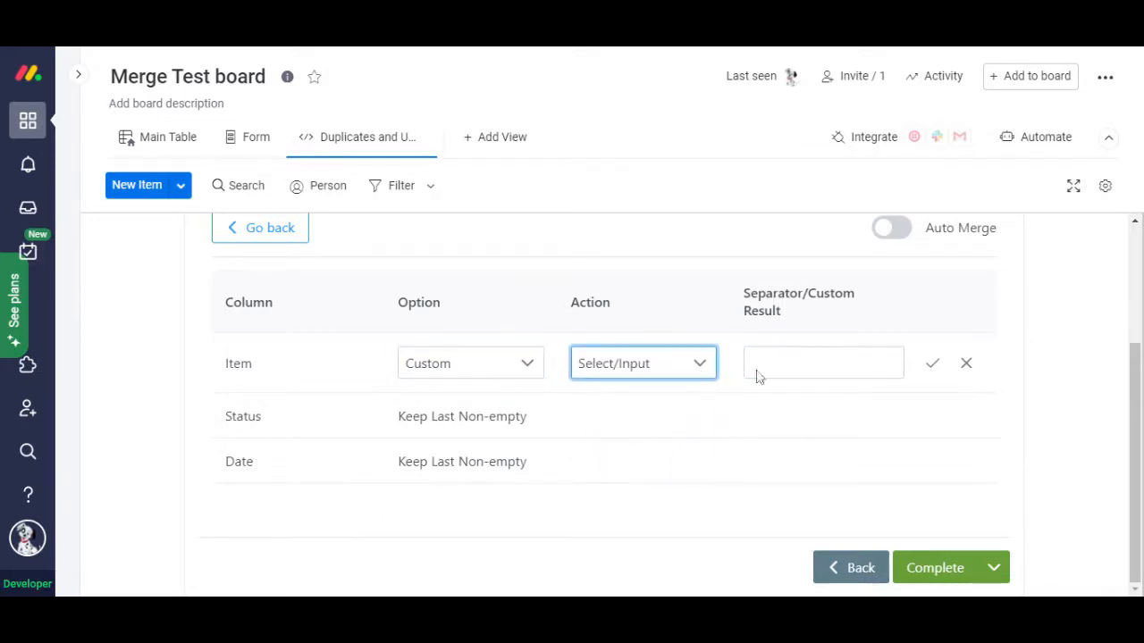
click(650, 366)
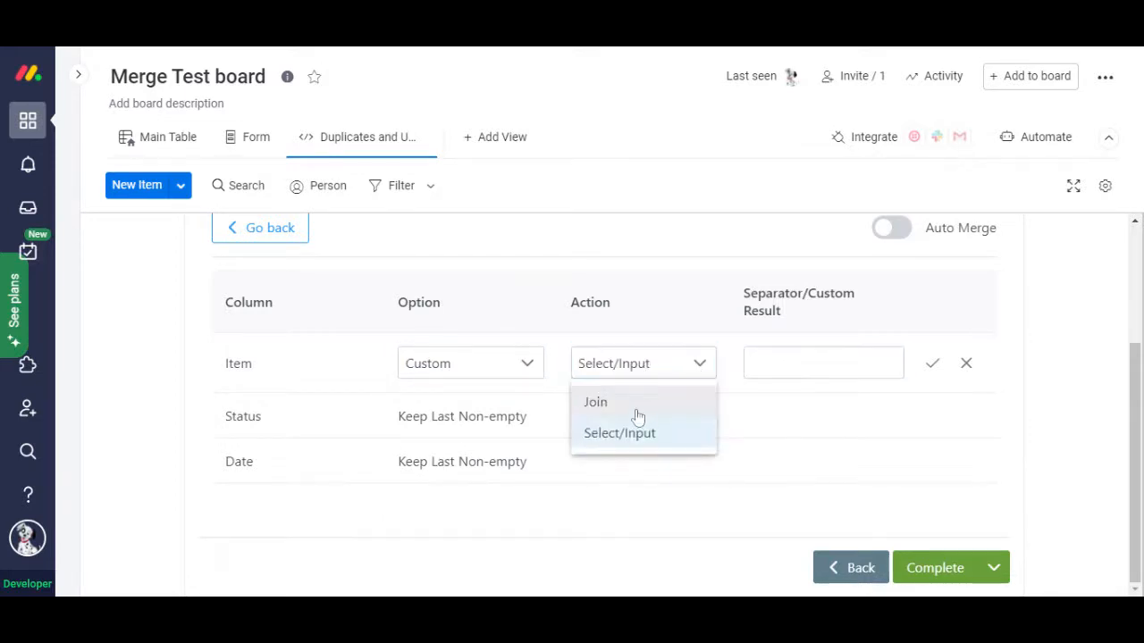
click(630, 404)
- Set the separator for the Item column's Join action to Semicolon-Space [; ] and save the row
click(873, 368)
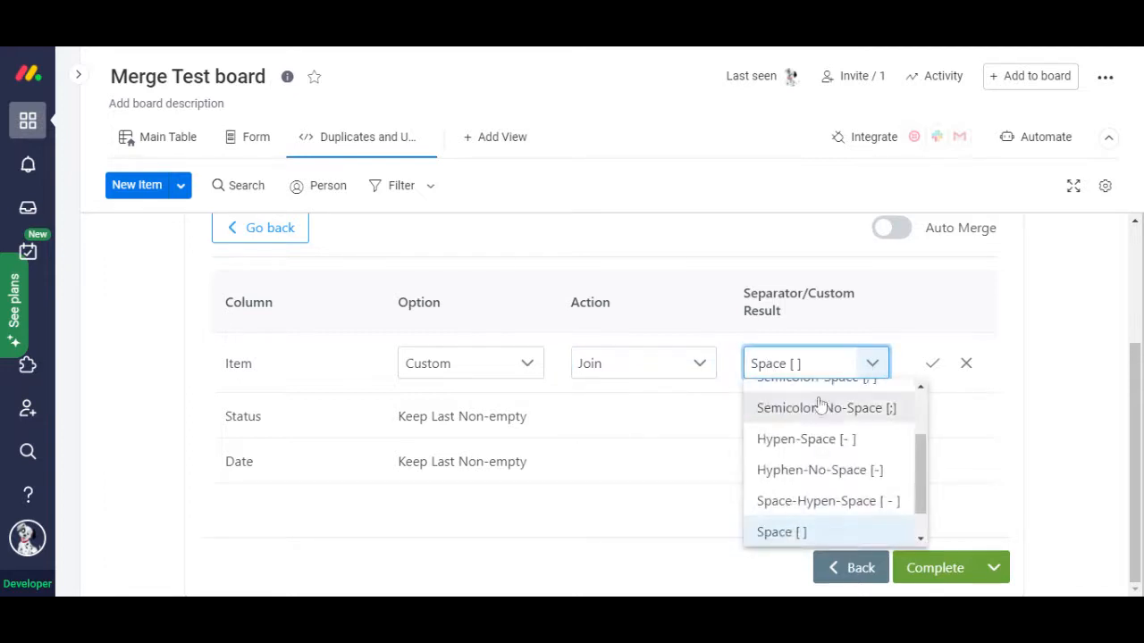
scroll(861, 515, up, 3)
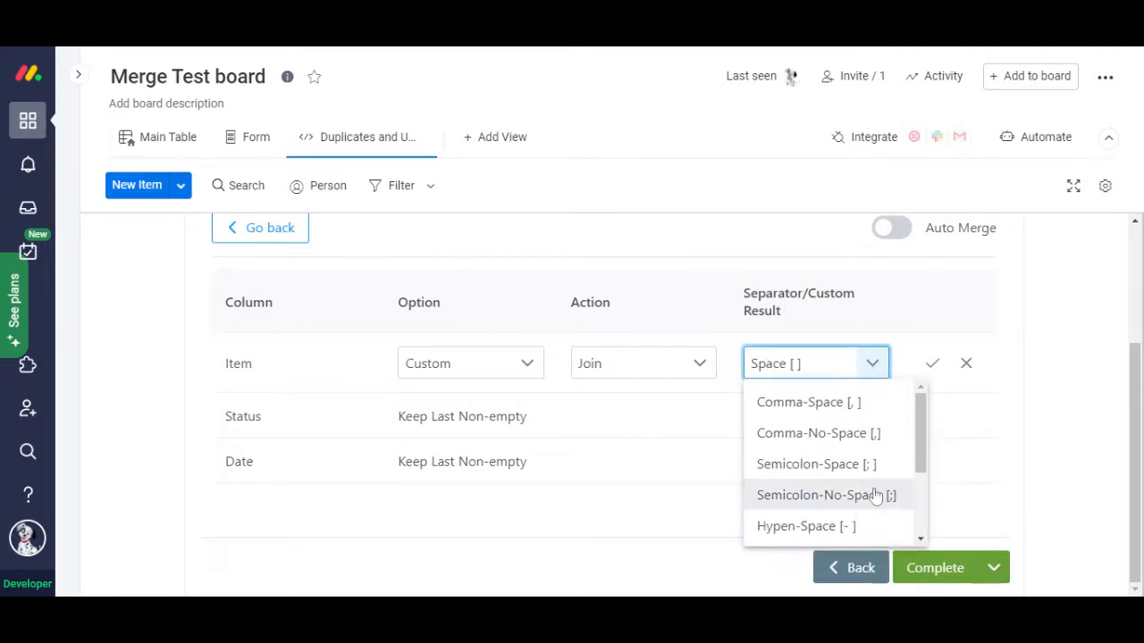
click(817, 480)
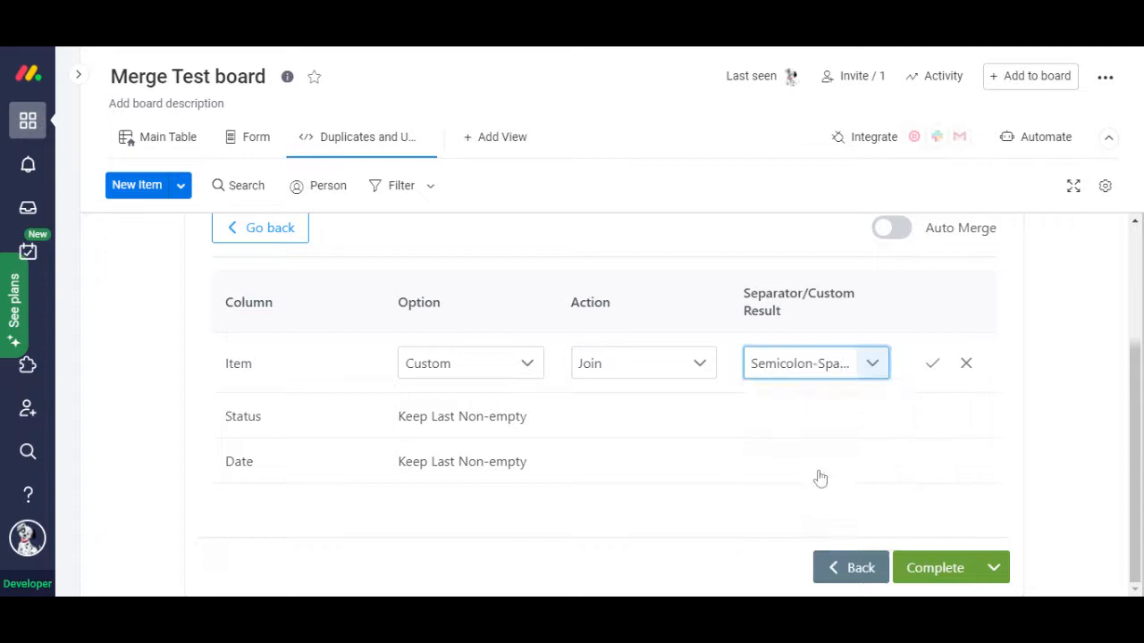
click(933, 363)
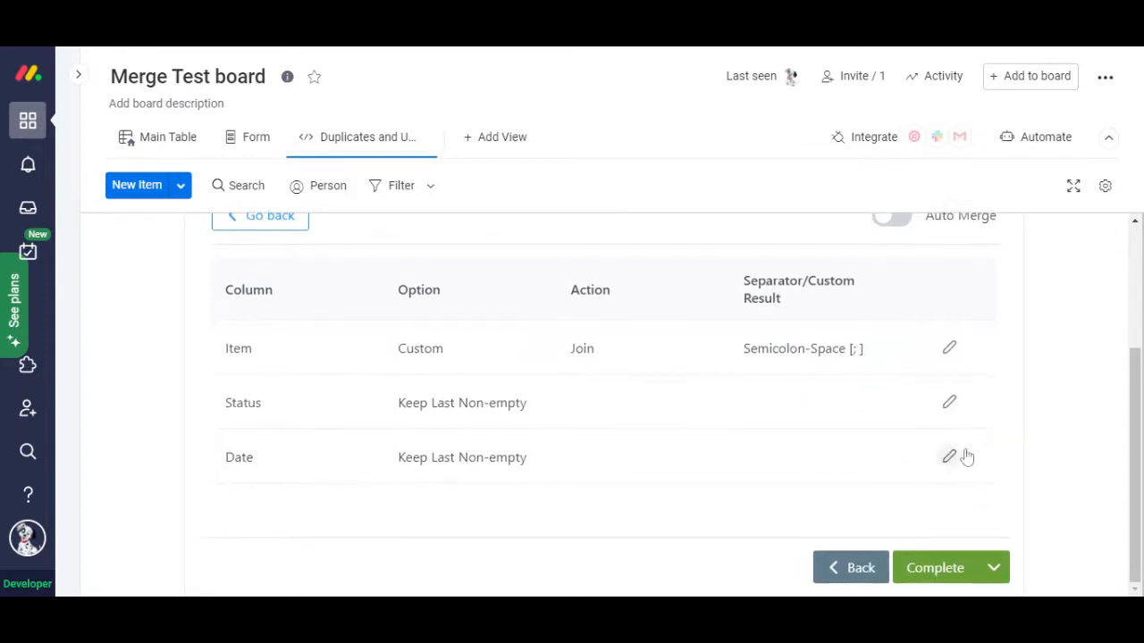
- Examine the merge options offered for the Status and Date columns
click(949, 402)
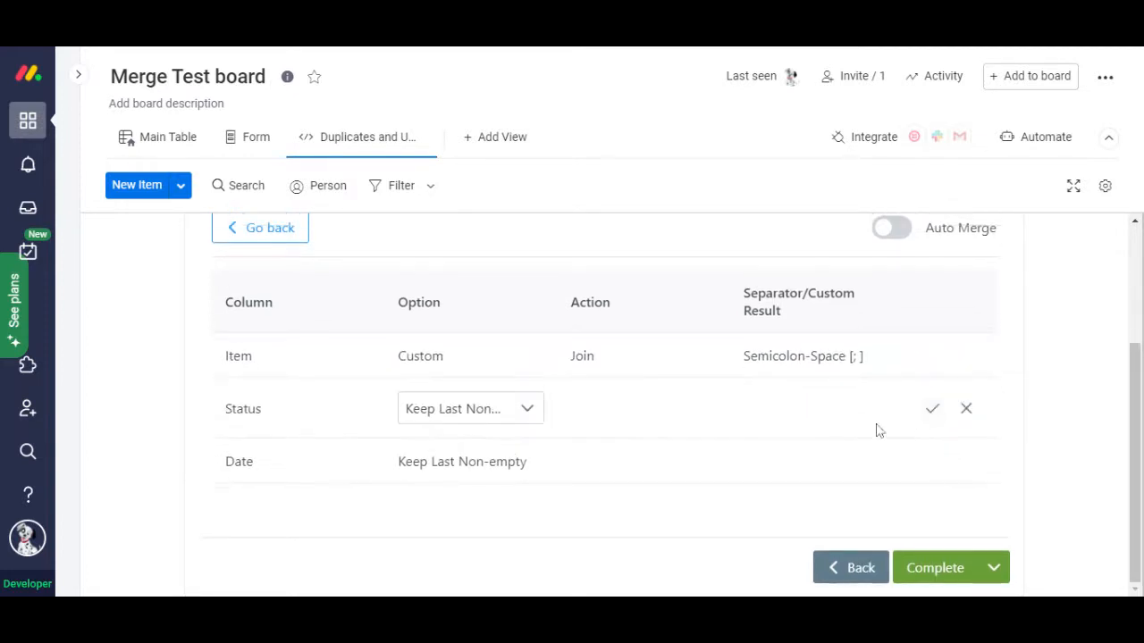
click(497, 417)
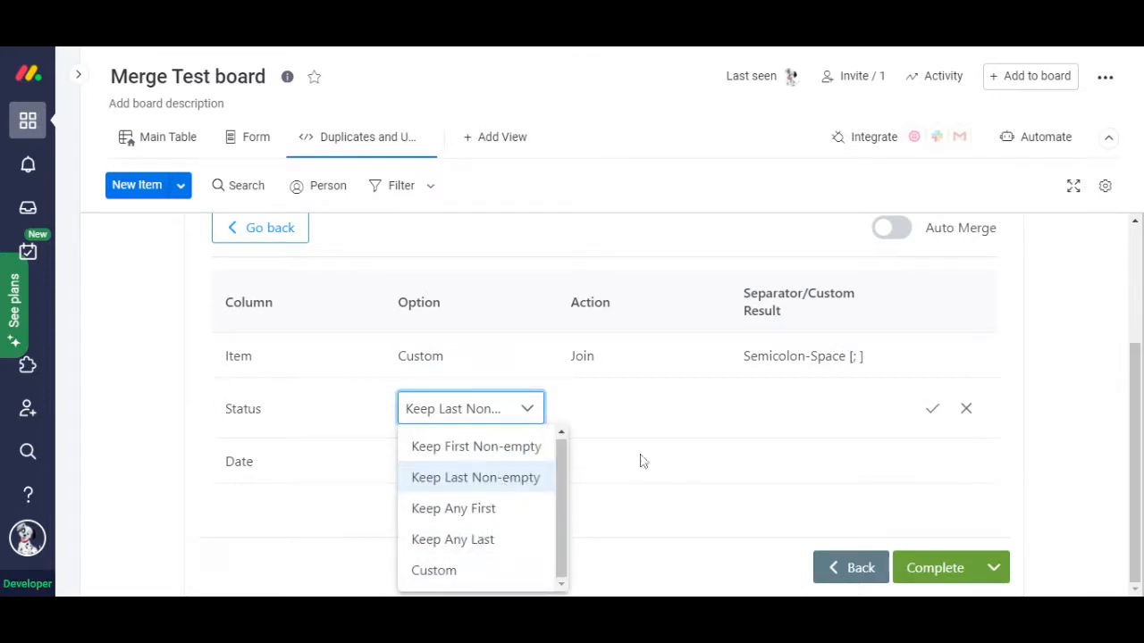
click(965, 411)
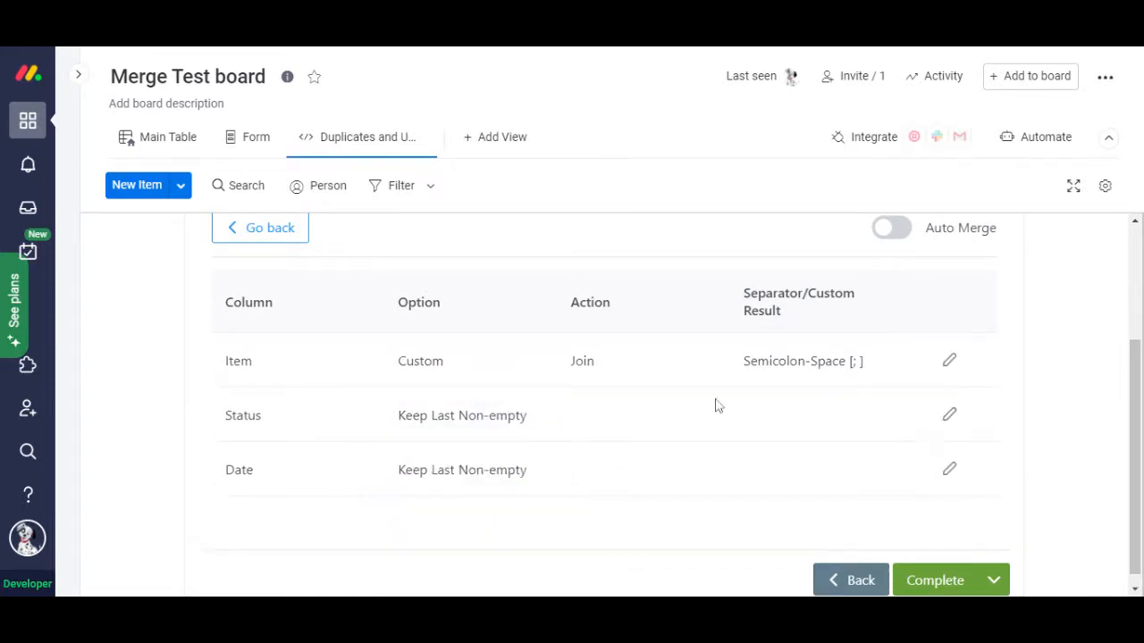
click(950, 416)
click(523, 409)
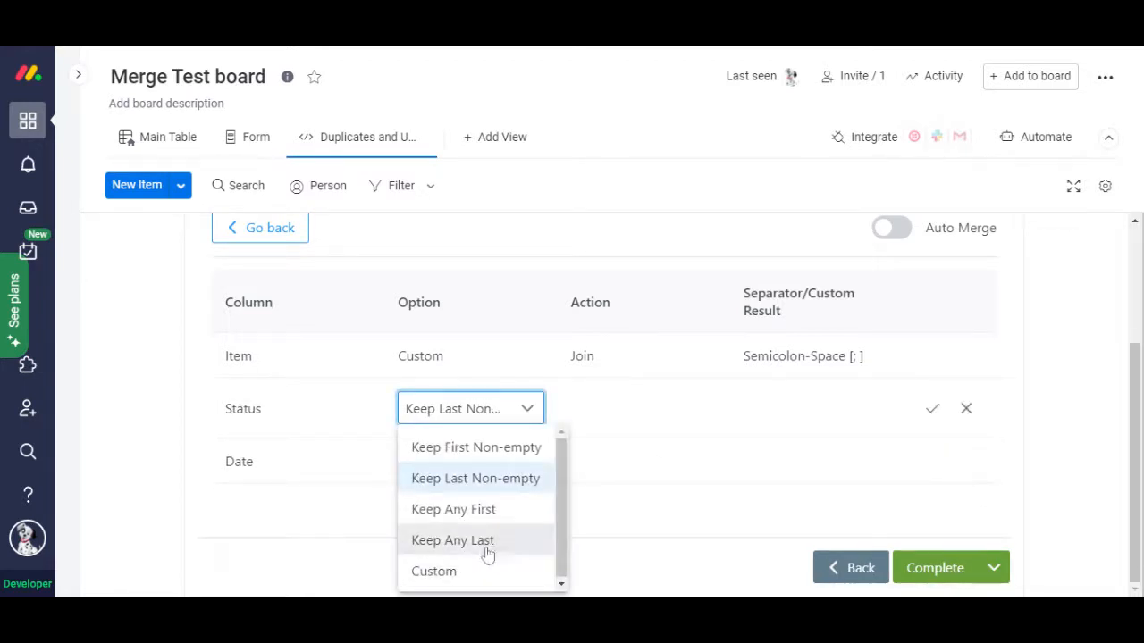
click(963, 411)
click(949, 469)
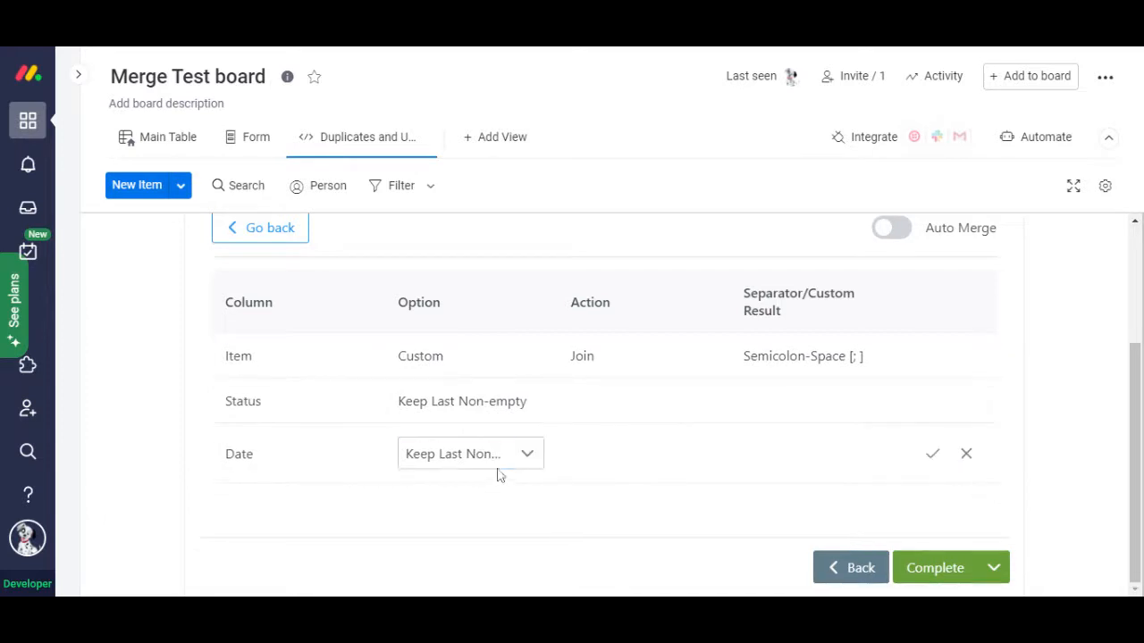
click(499, 465)
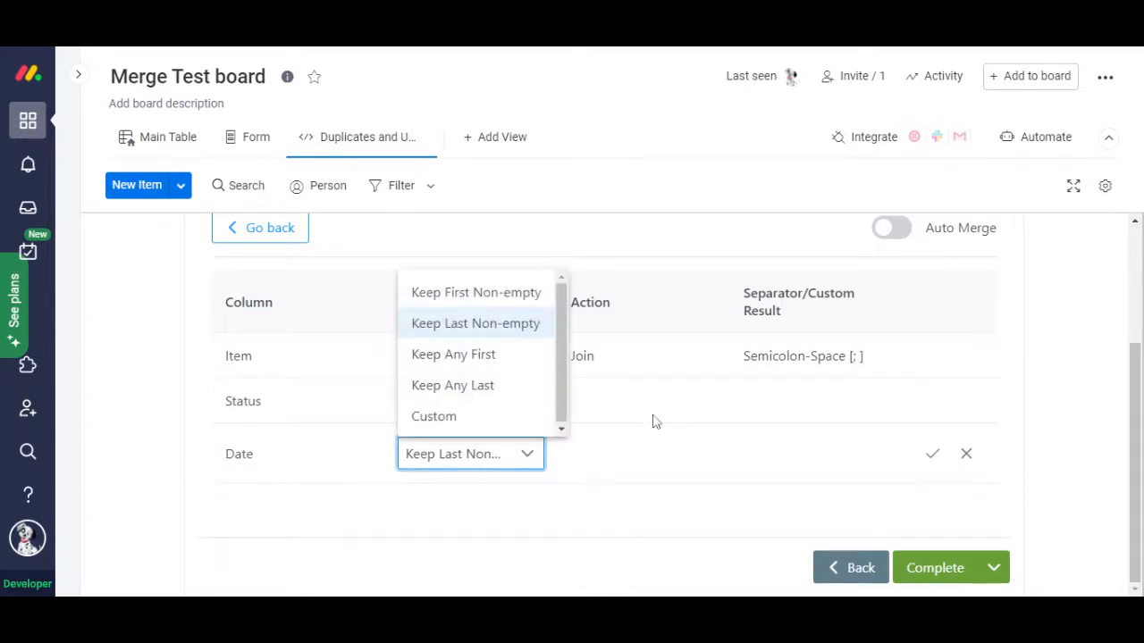
click(966, 454)
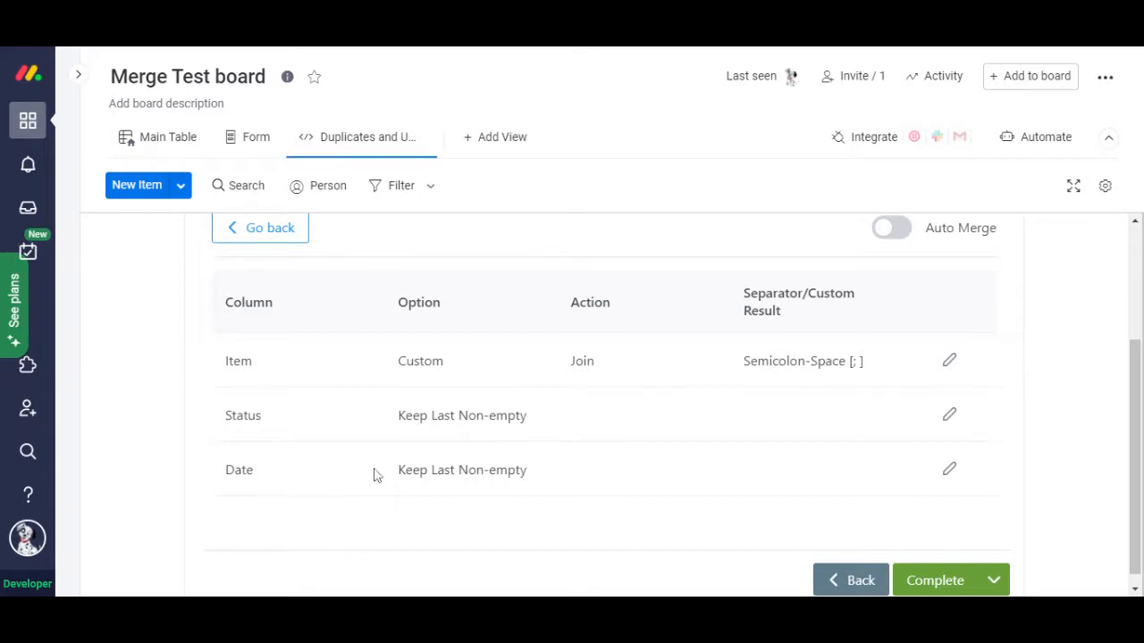
- Save the merge setup as a template named "Merge test board template"
click(994, 581)
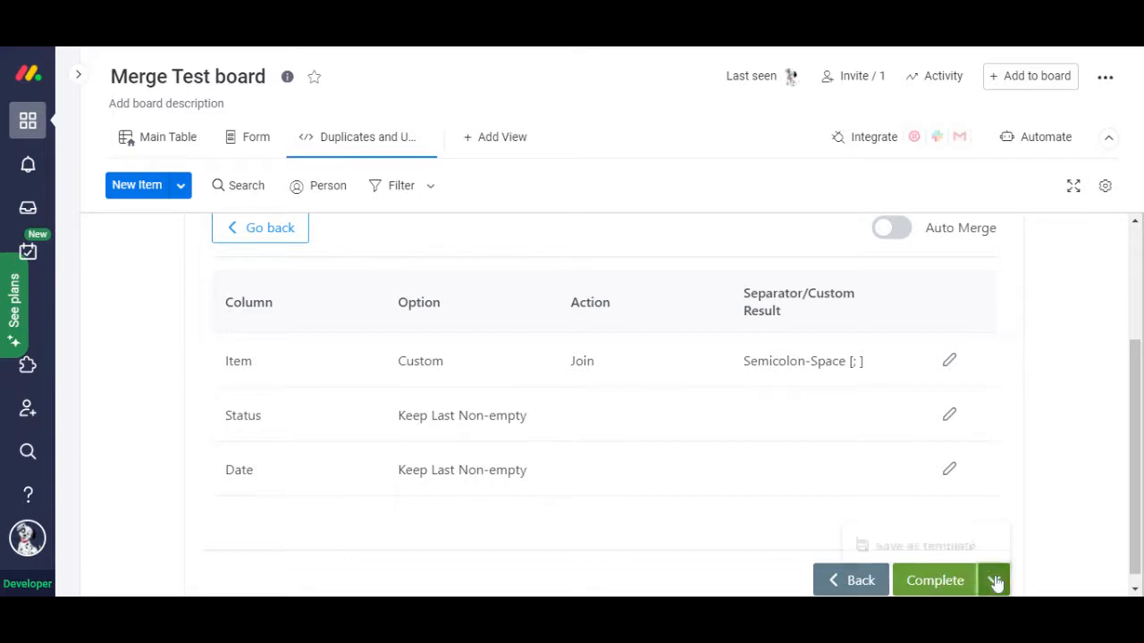
click(963, 552)
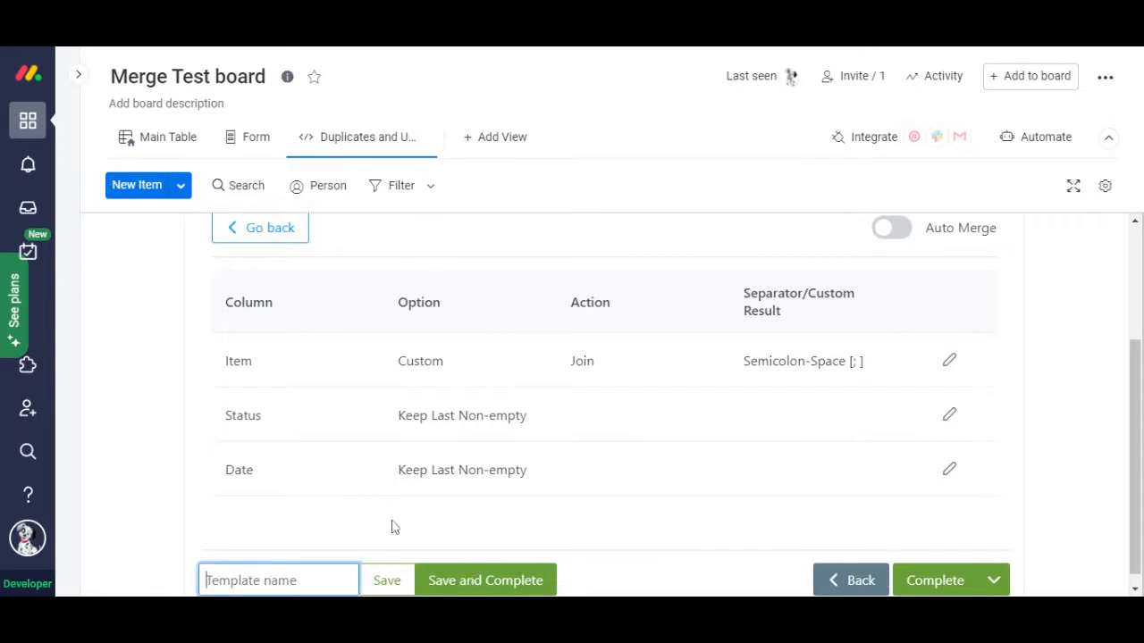
text(Merge test)
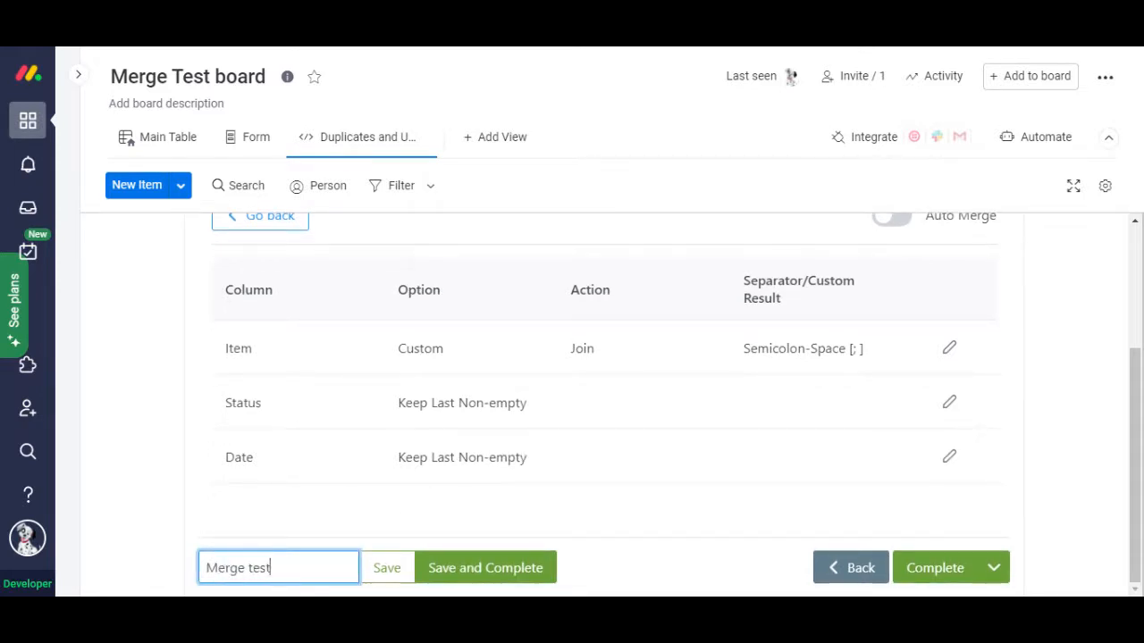
text( board template)
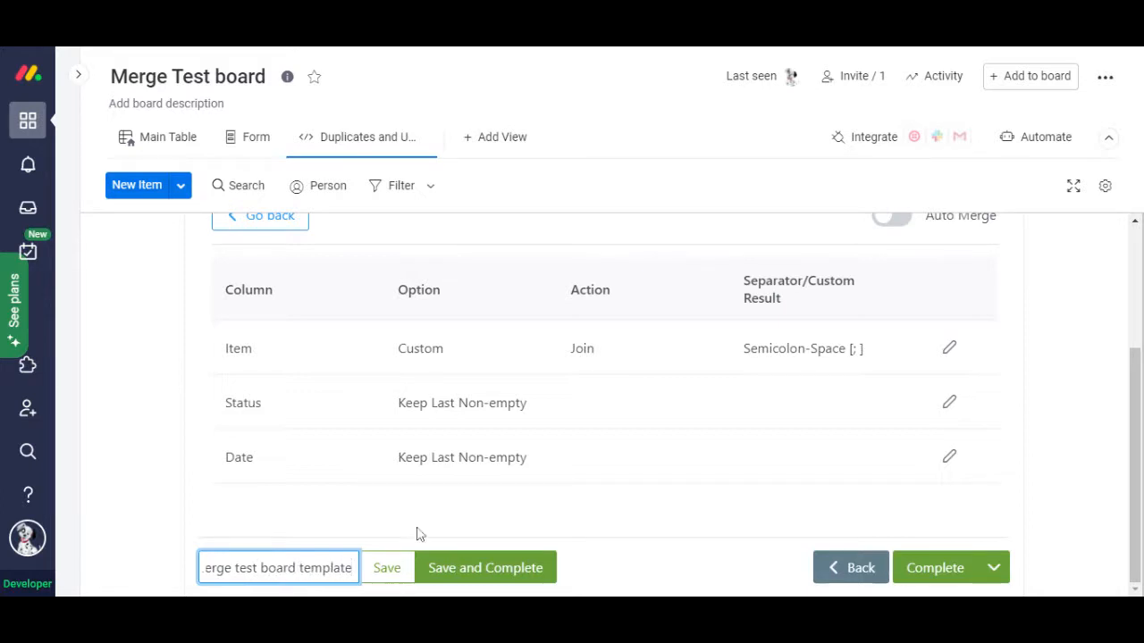
click(388, 567)
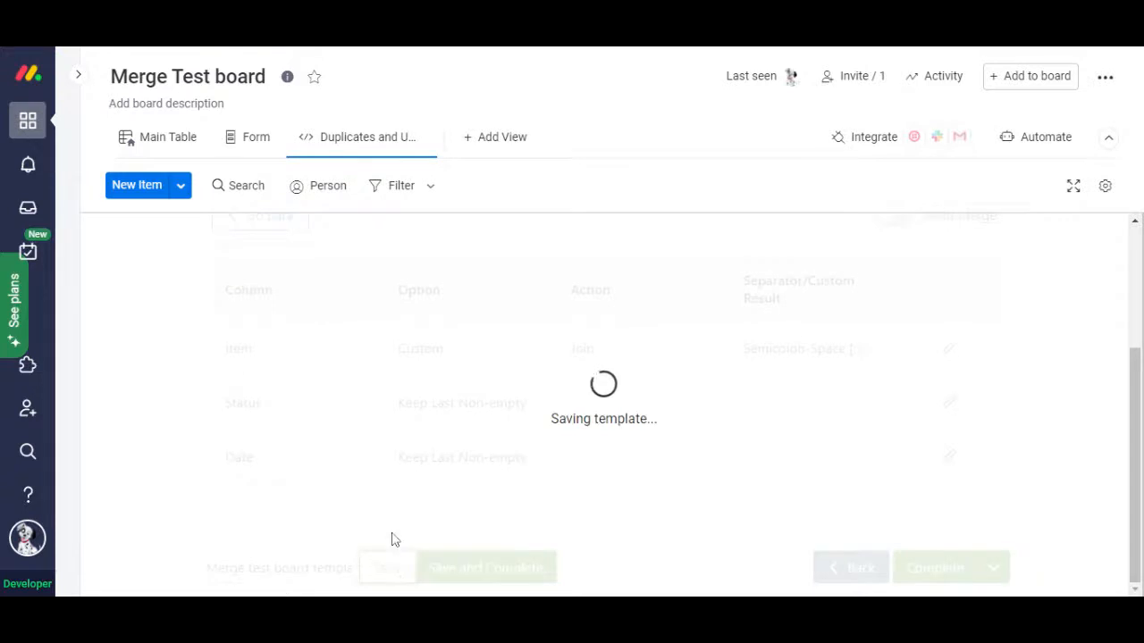
- From the board's main table, search the Integrations Center for "dup" and open the Duplicates and Uniques integration
scroll(381, 486, up, 2)
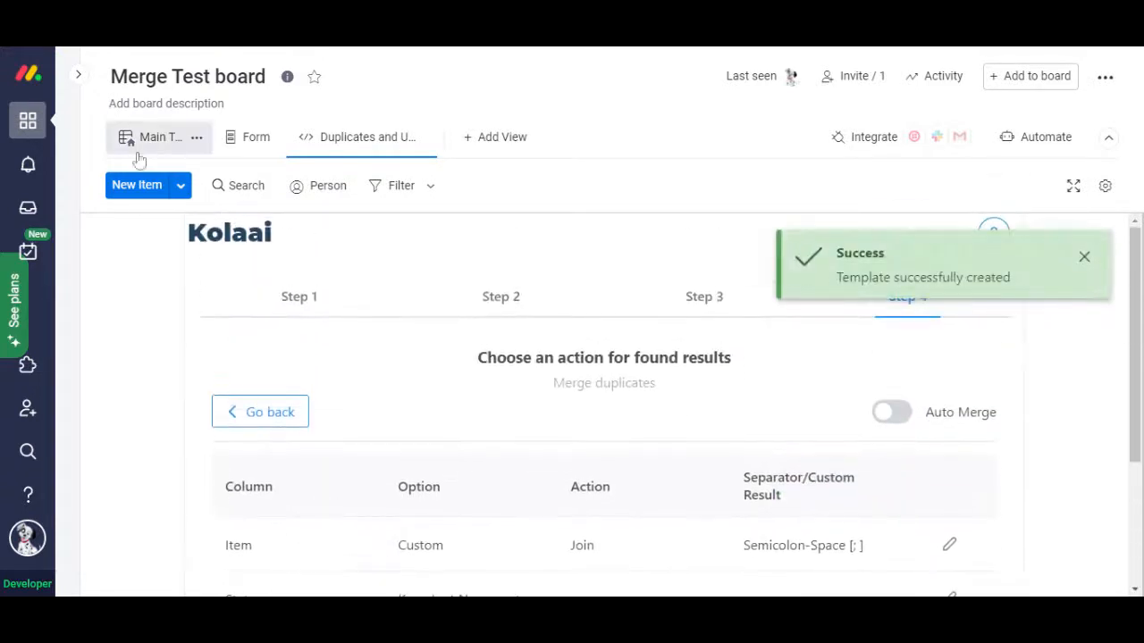
click(146, 143)
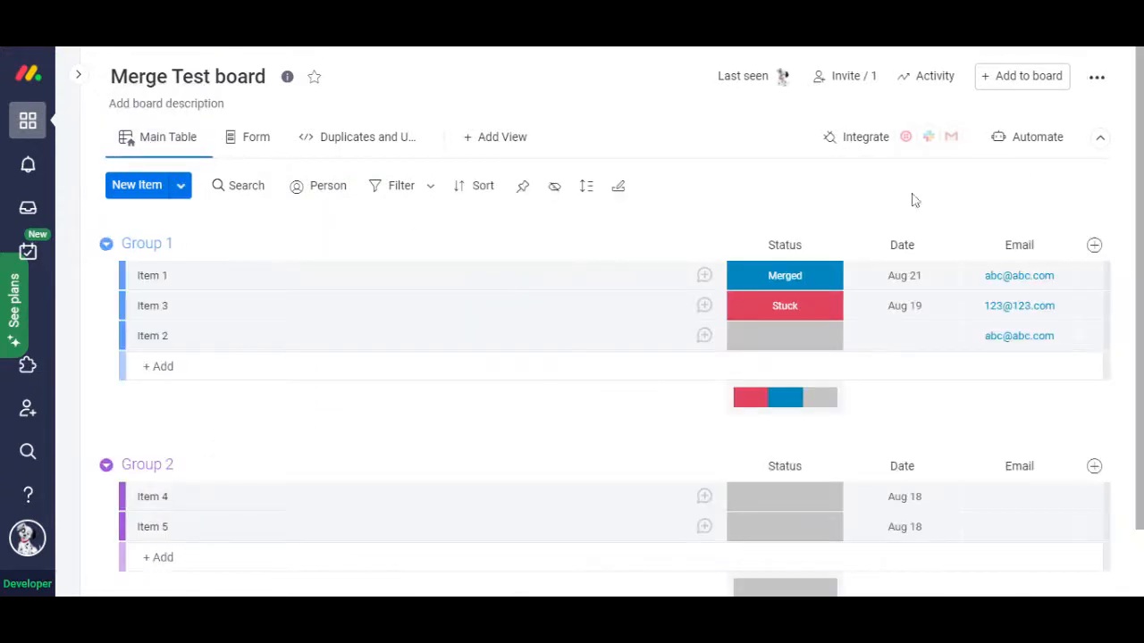
click(880, 138)
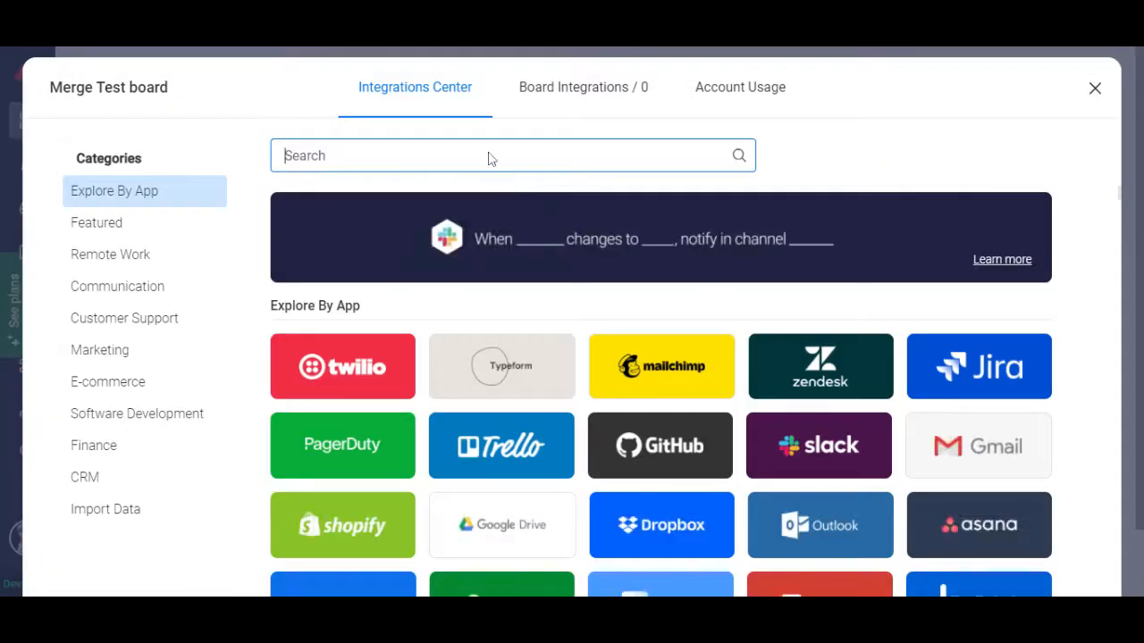
text(dup)
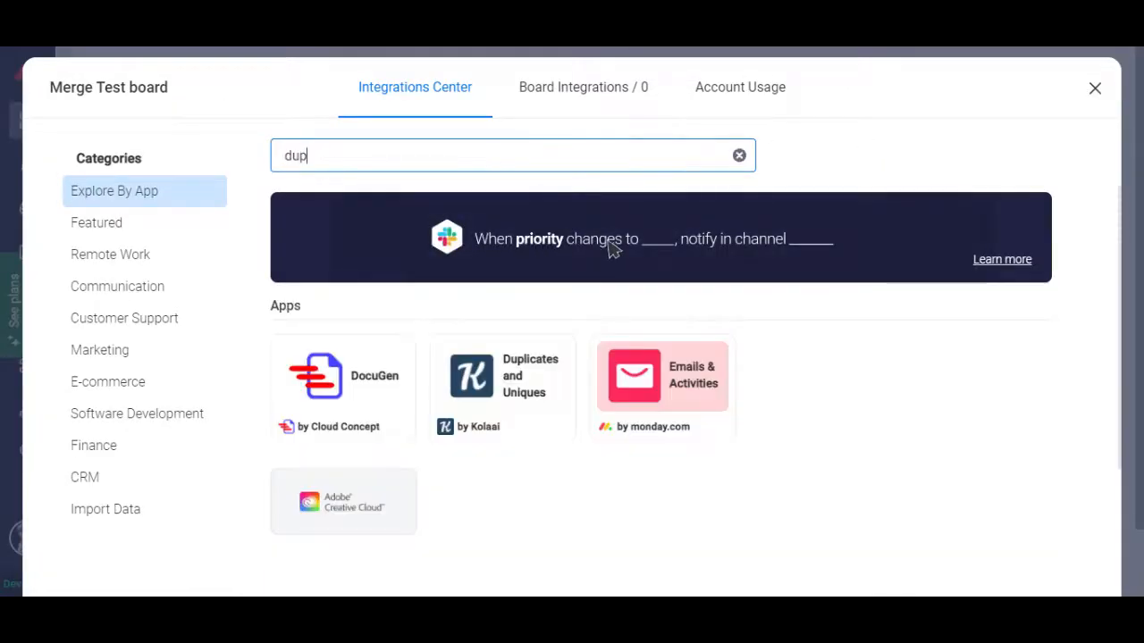
click(517, 367)
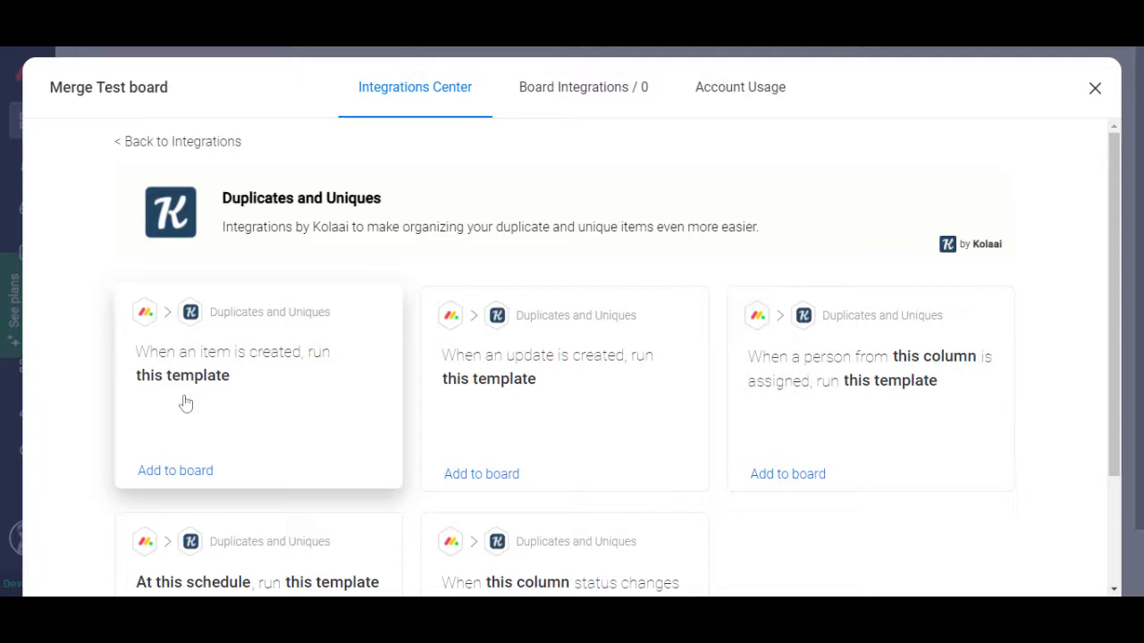
- Choose the "When an item is created, run this template" recipe and sign in to the Kolaai account with the prefilled credentials
click(175, 471)
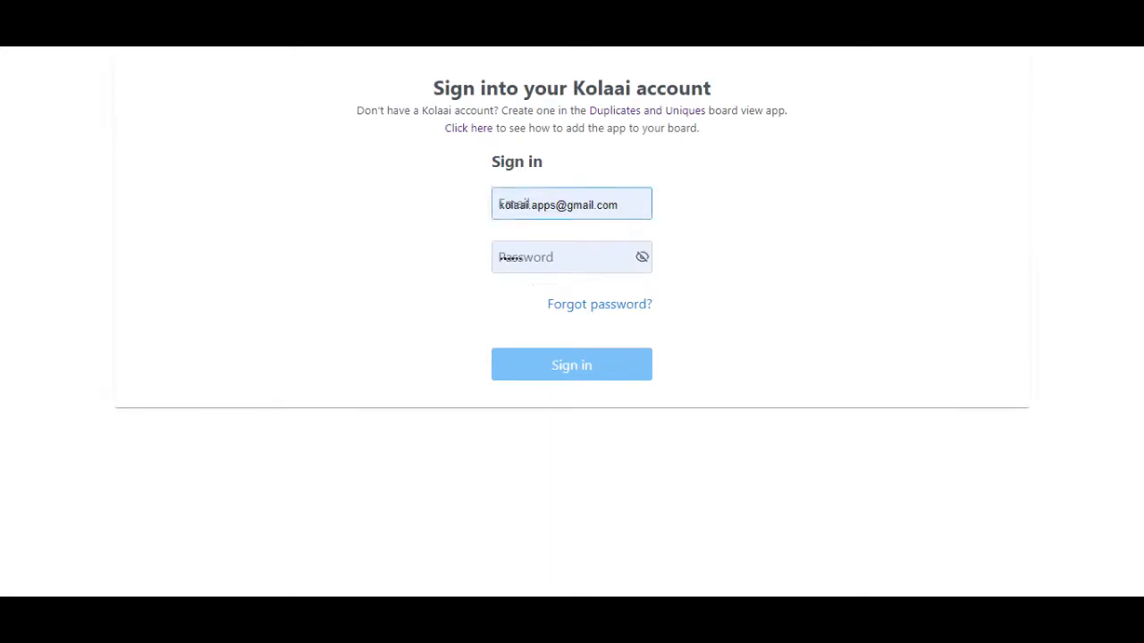
click(589, 206)
click(563, 370)
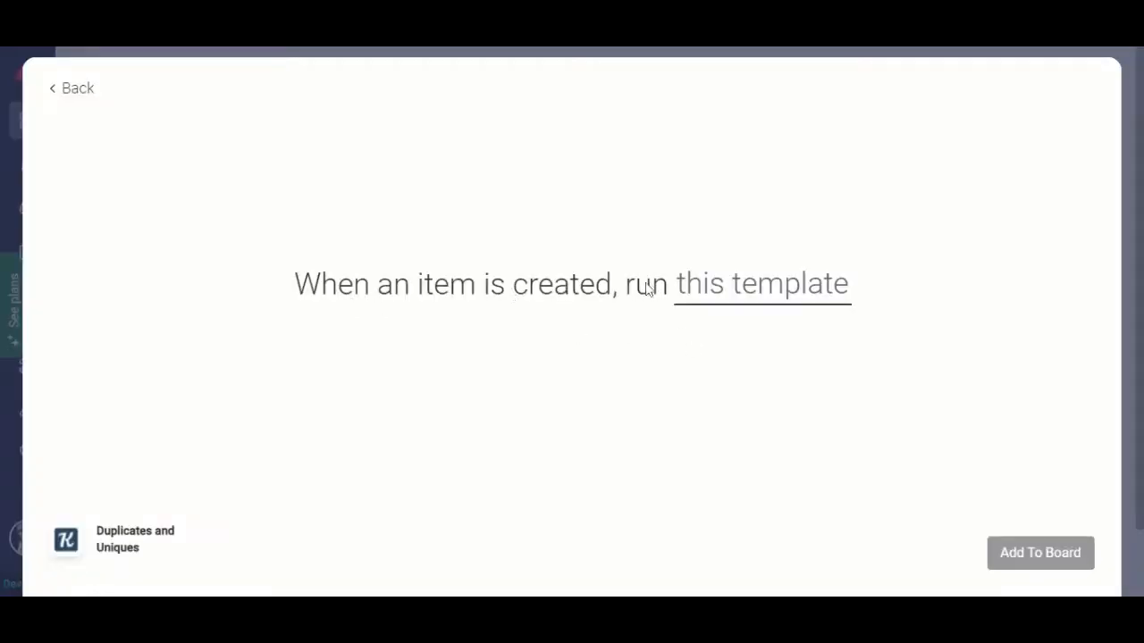
- Select "Merge test board template" as the recipe's template, add the integration to the board and close the Integrations Center
click(729, 304)
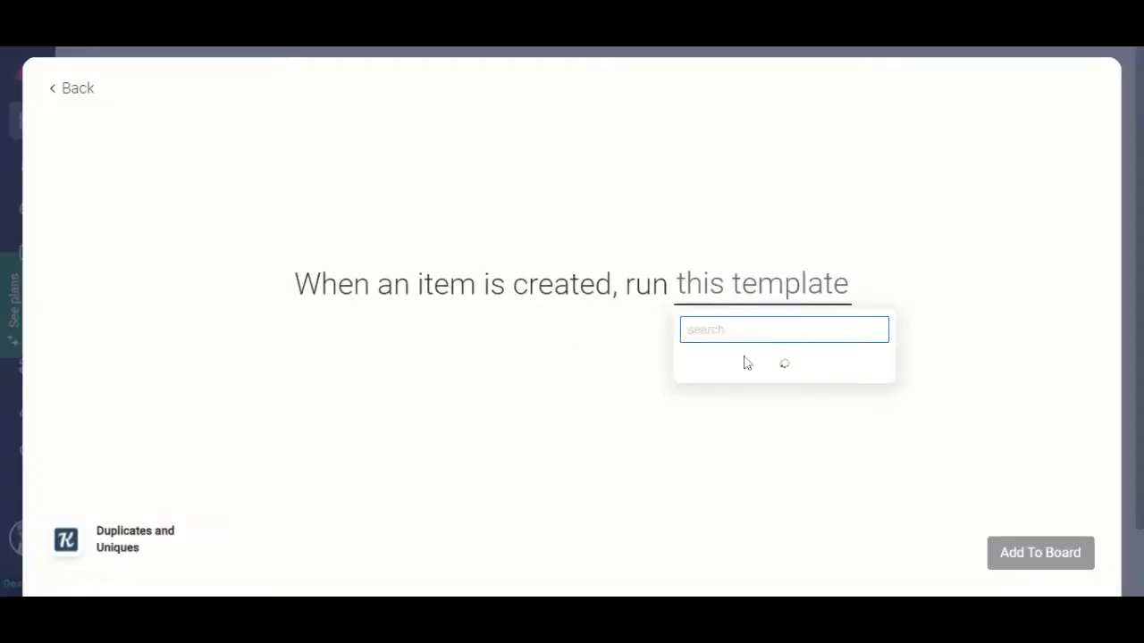
scroll(774, 412, down, 5)
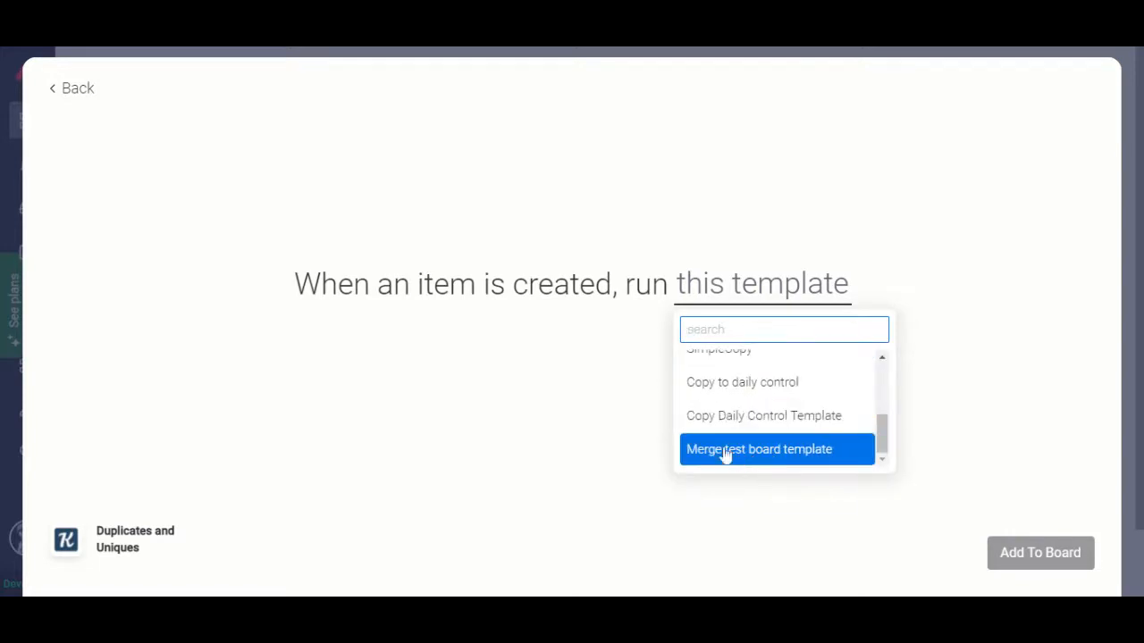
click(815, 459)
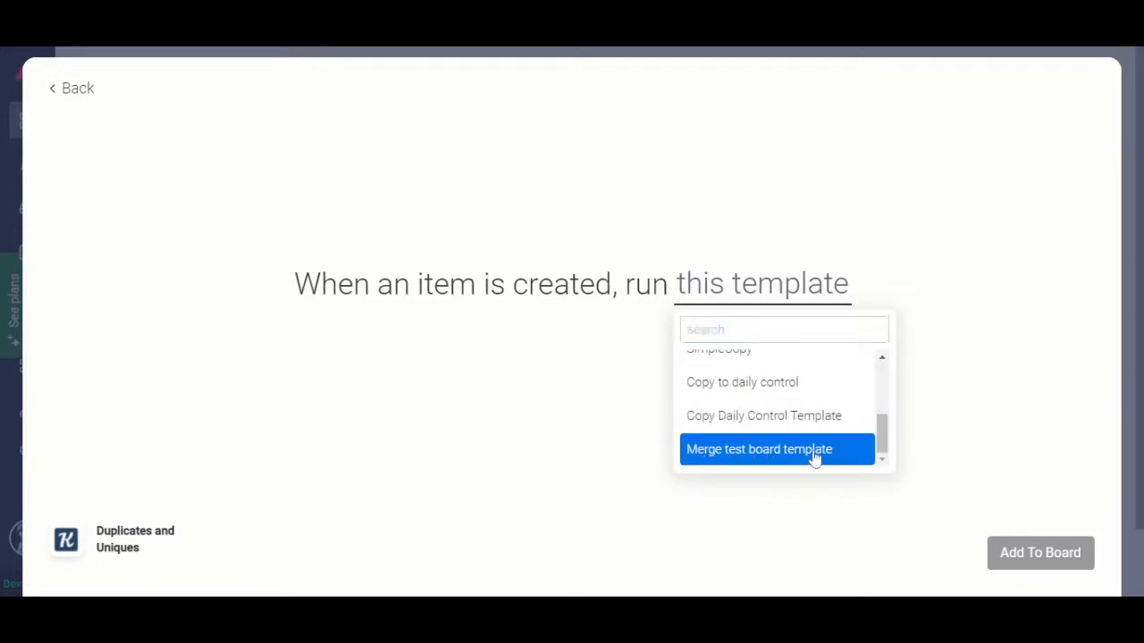
click(1003, 553)
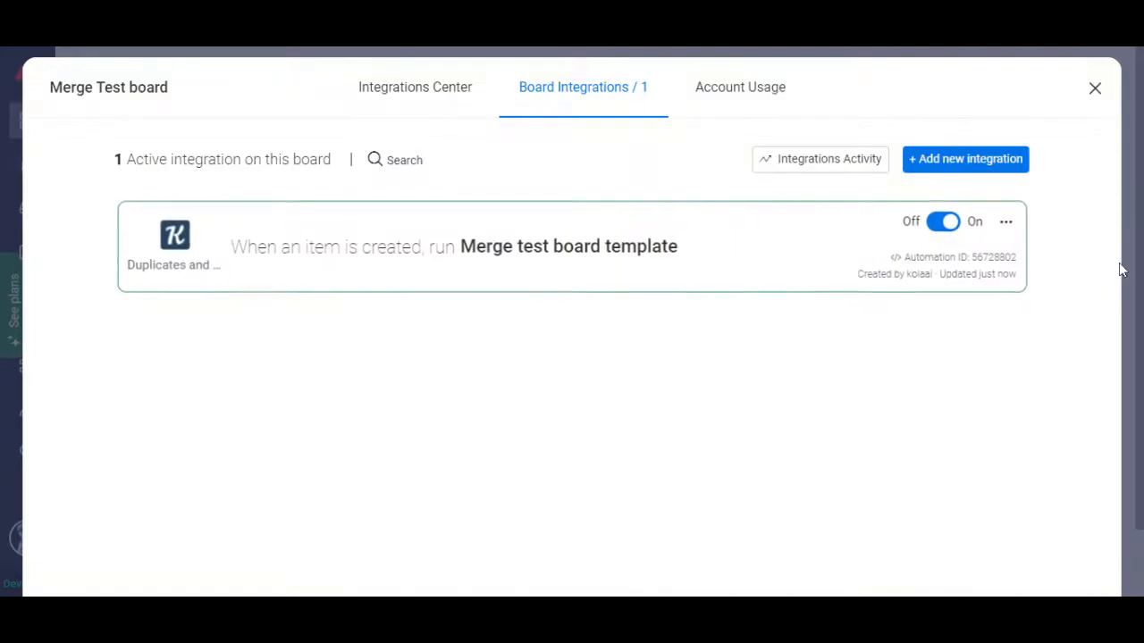
click(1095, 89)
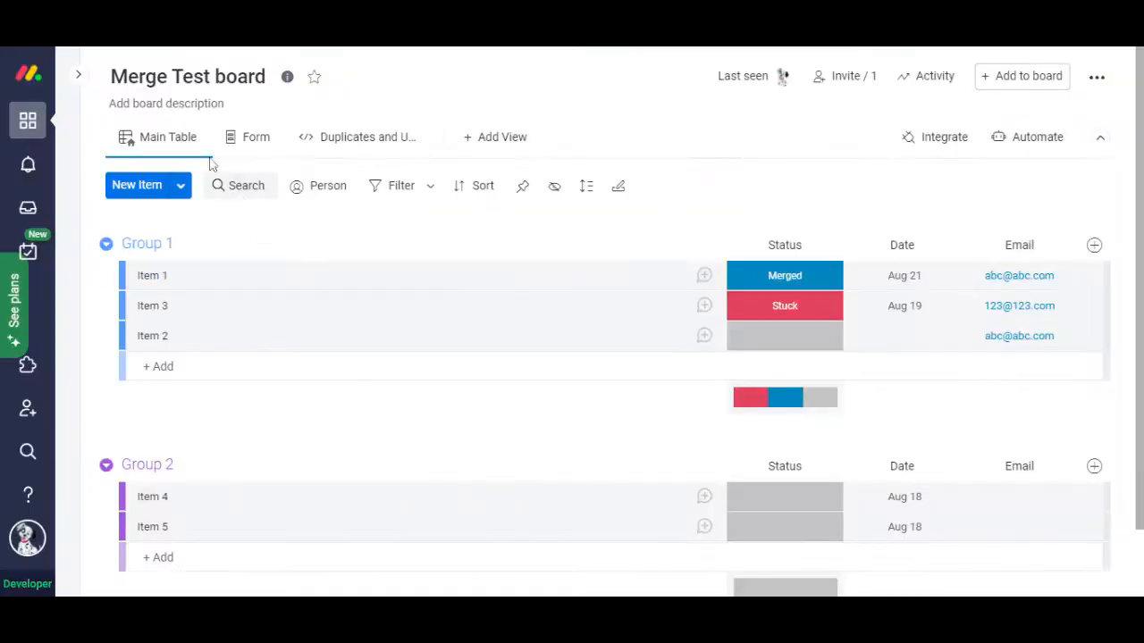
- Copy the shareable link of the board's form and return to the main table
click(242, 141)
scroll(353, 393, down, 5)
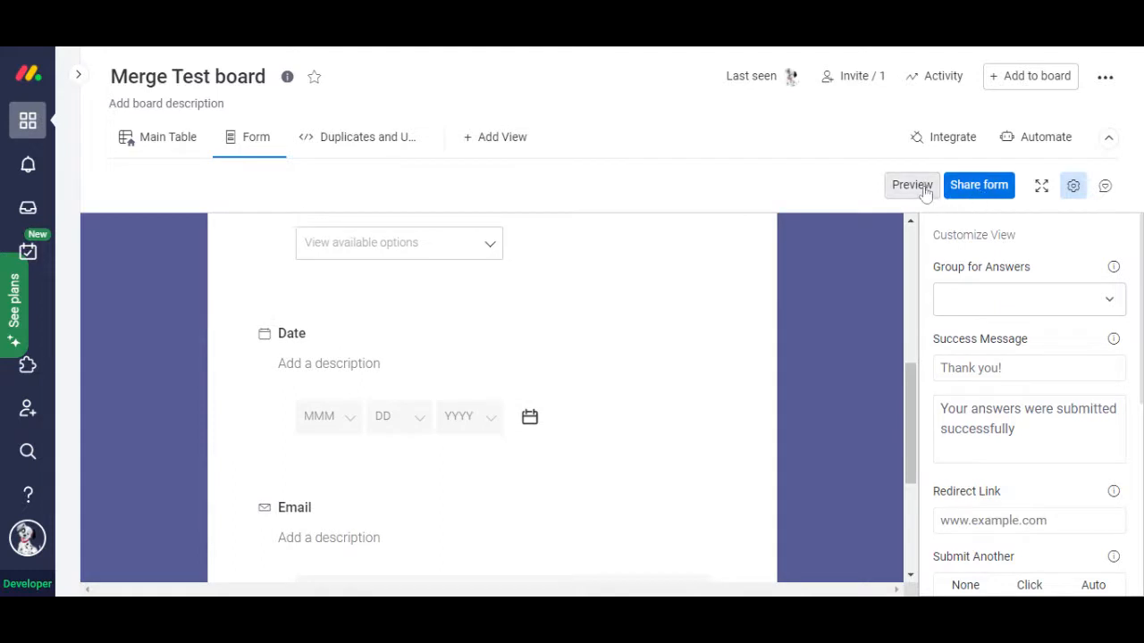
click(984, 187)
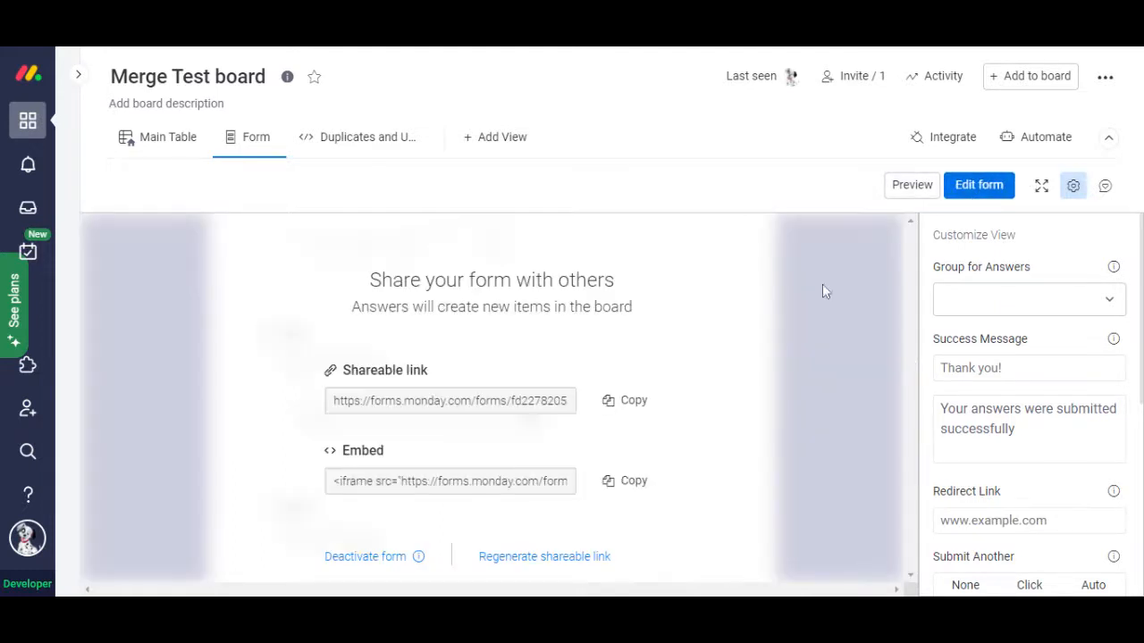
click(619, 404)
click(141, 143)
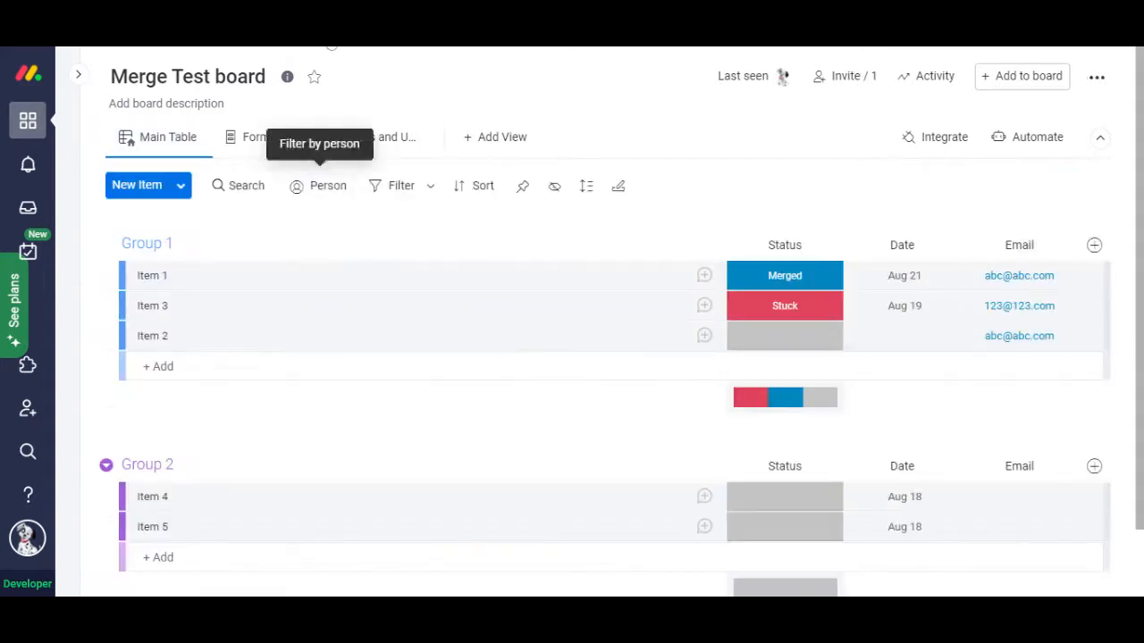